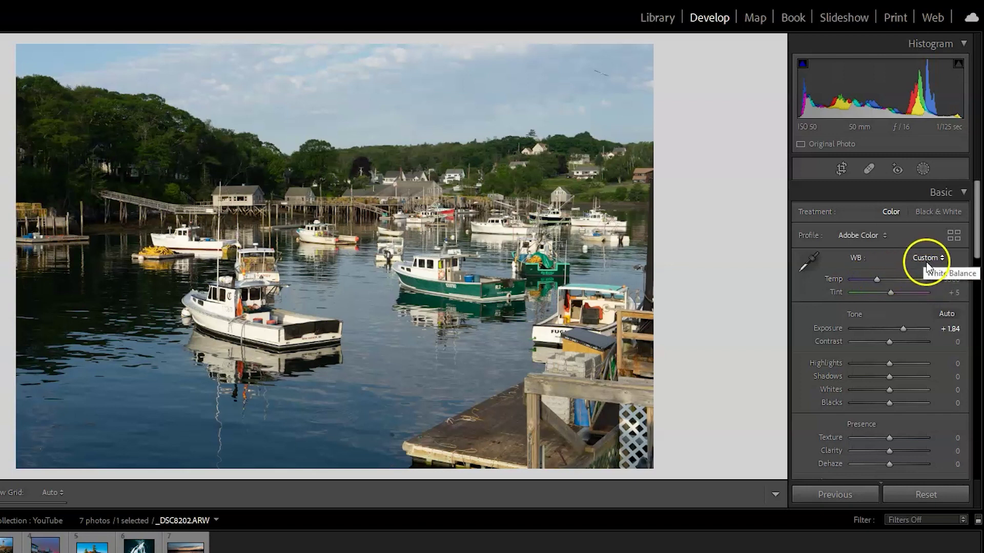
- Try the As Shot and Auto white balance presets on the harbor photo
{"action": "left_click", "coordinate": [931, 257]}
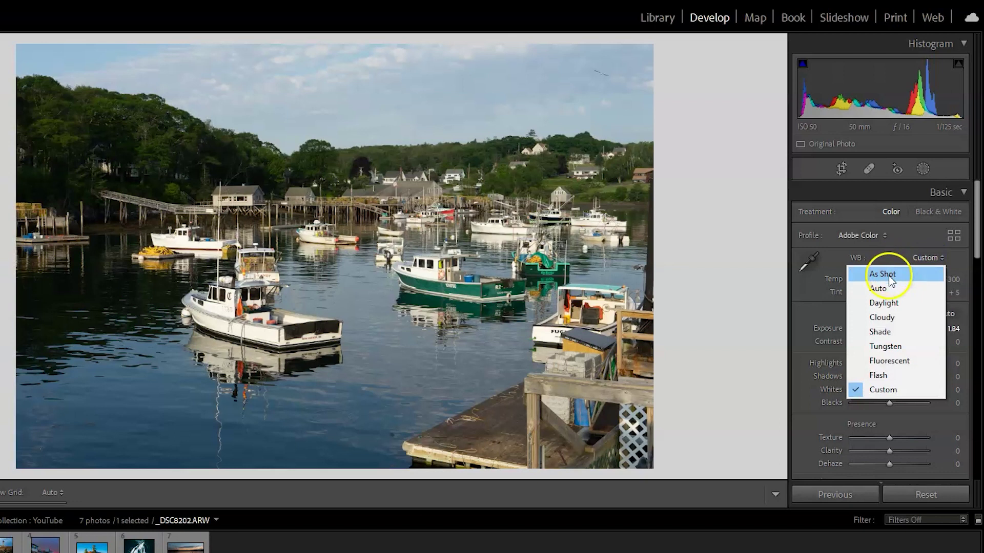
{"action": "left_click", "coordinate": [913, 274]}
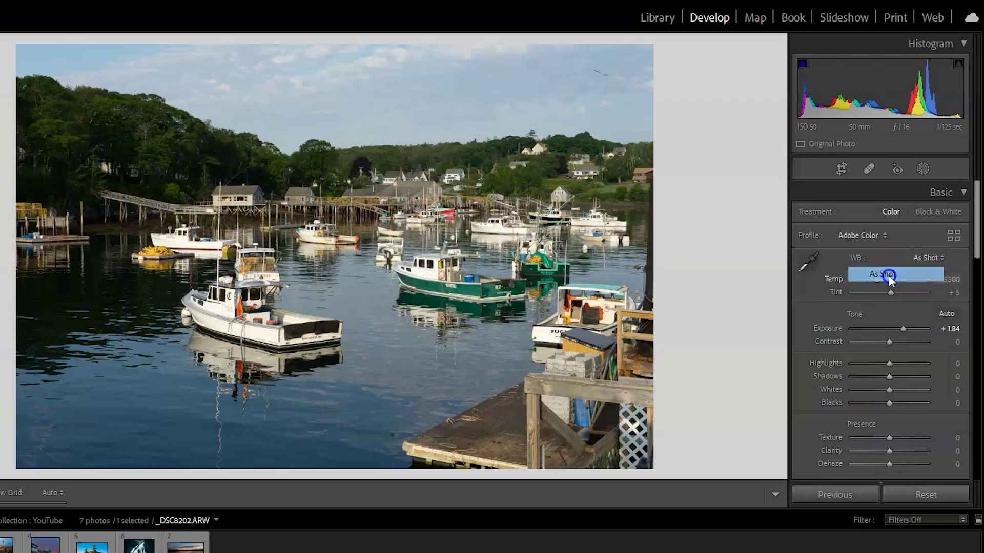
{"action": "left_click", "coordinate": [936, 260]}
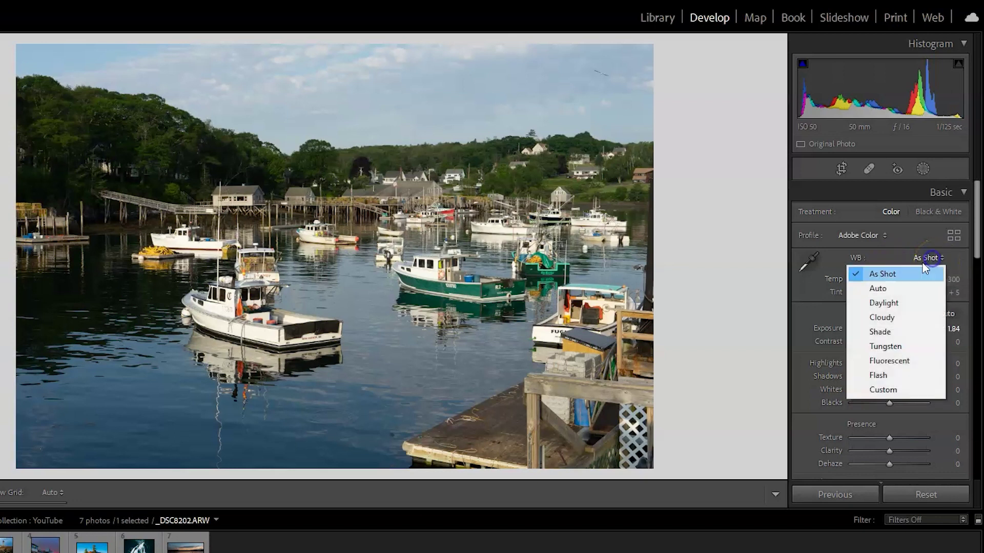
{"action": "left_click", "coordinate": [890, 290]}
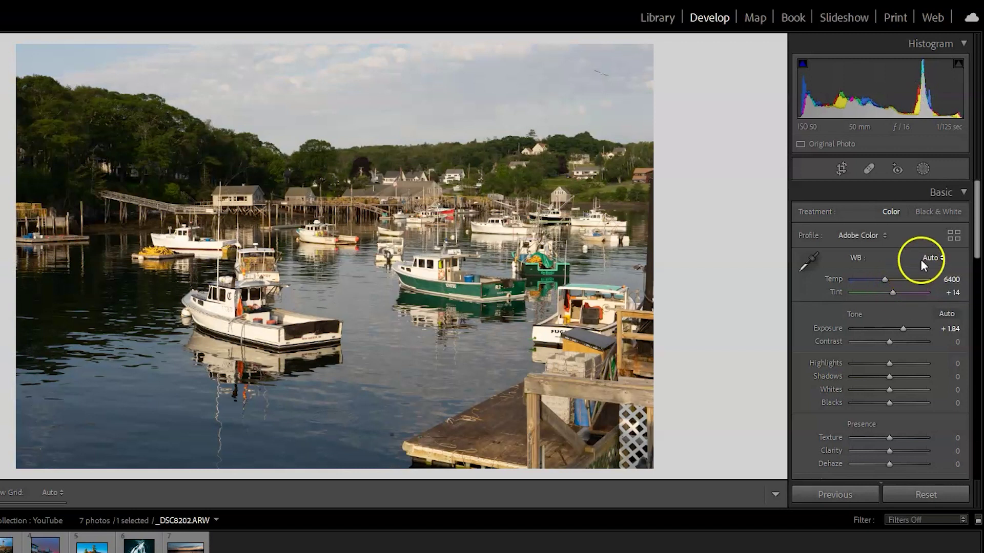
- Sample a light grey area at the green-hulled boat's bow as the white balance neutral with the White Balance Selector
{"action": "left_click", "coordinate": [810, 261]}
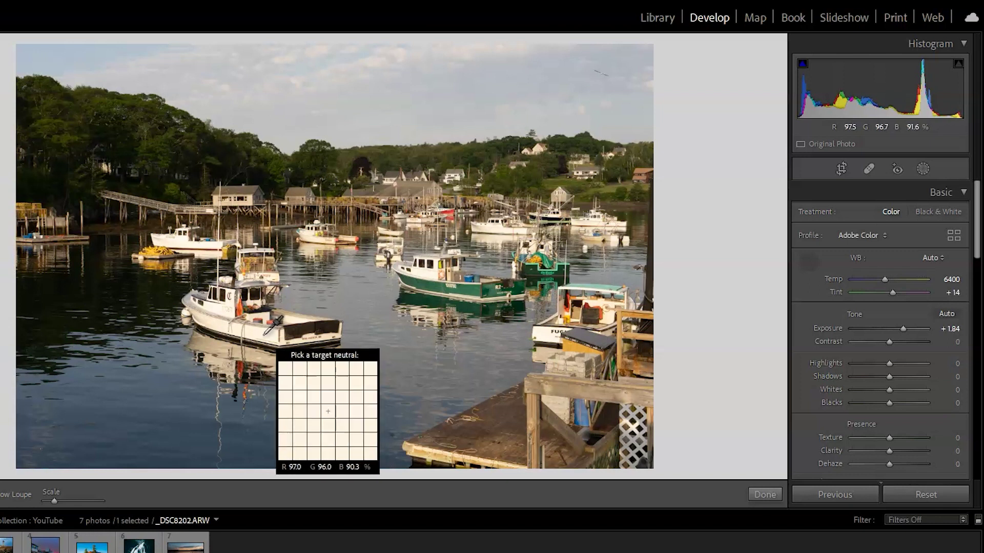
{"action": "left_click_drag", "start_coordinate": [263, 334], "coordinate": [427, 286]}
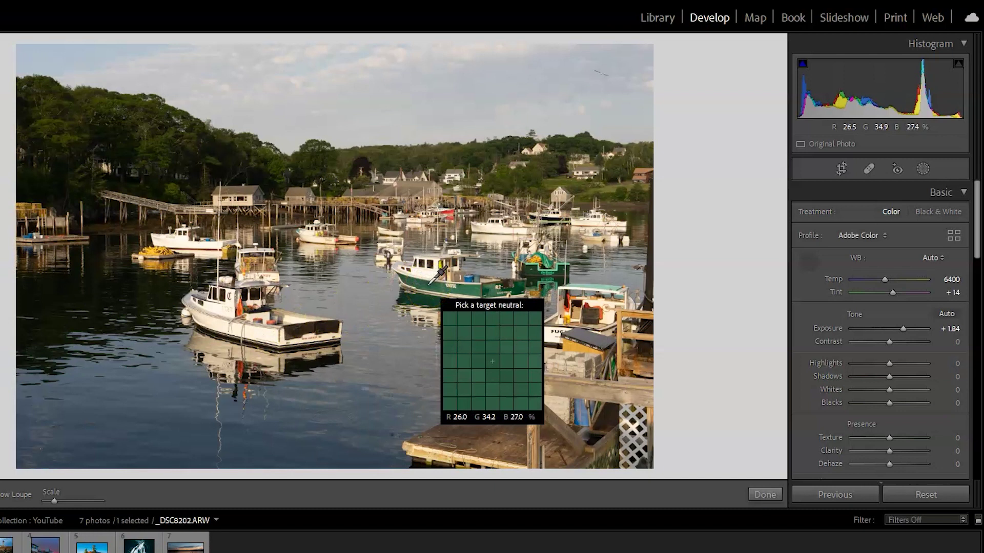
{"action": "left_click_drag", "start_coordinate": [428, 284], "coordinate": [356, 392]}
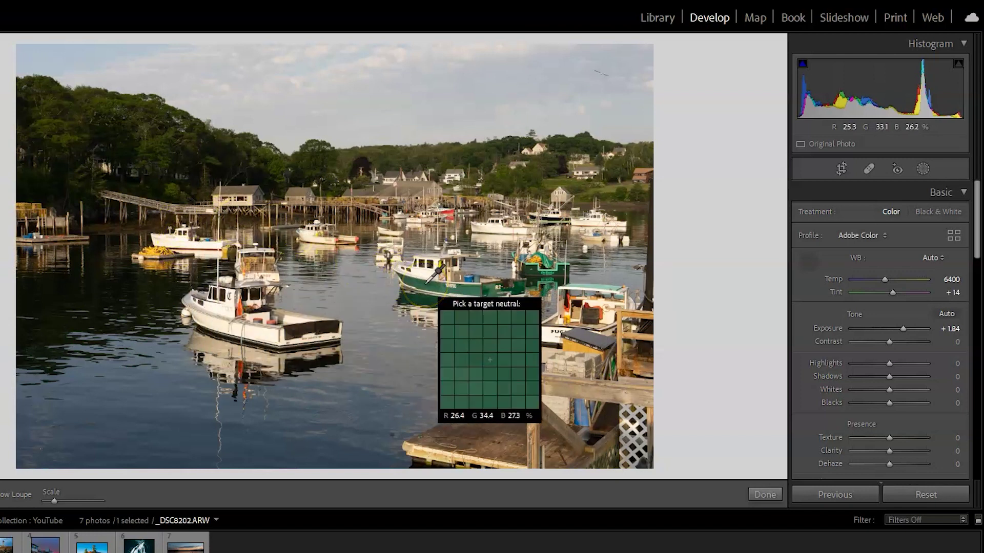
{"action": "left_click_drag", "start_coordinate": [426, 283], "coordinate": [395, 264]}
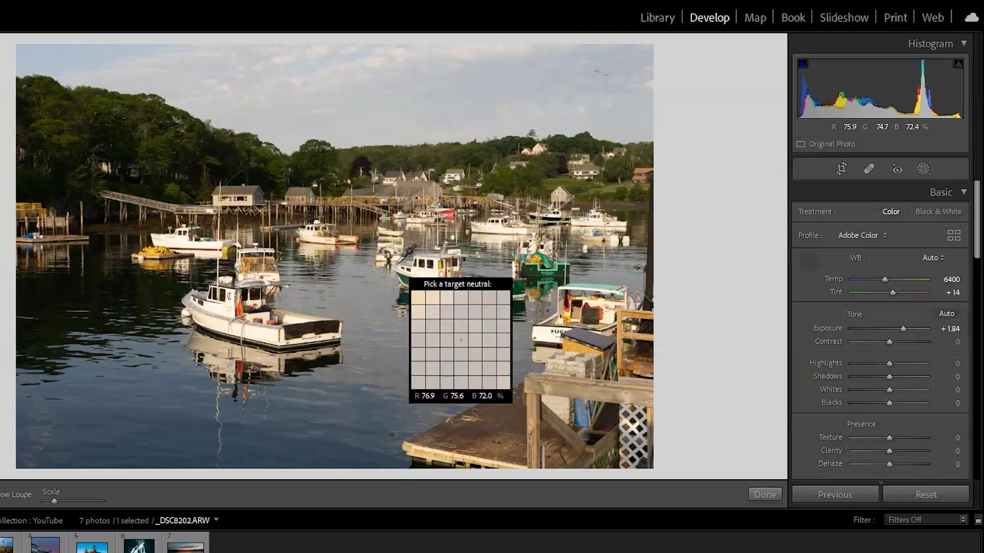
{"action": "left_click", "coordinate": [397, 262]}
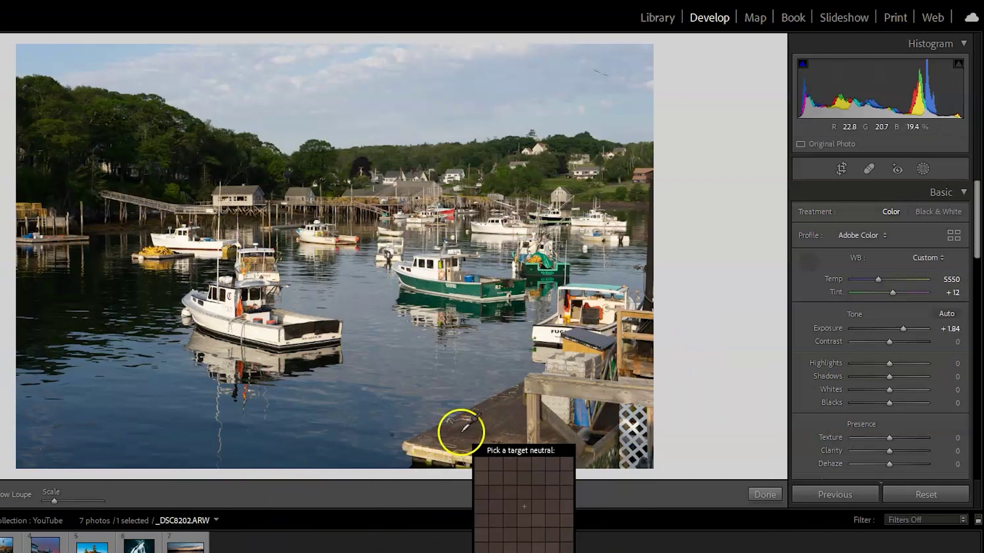
- Try white balance samples on the wooden dock, the green boat's hull and the small boat with the red stripe
{"action": "left_click", "coordinate": [501, 421]}
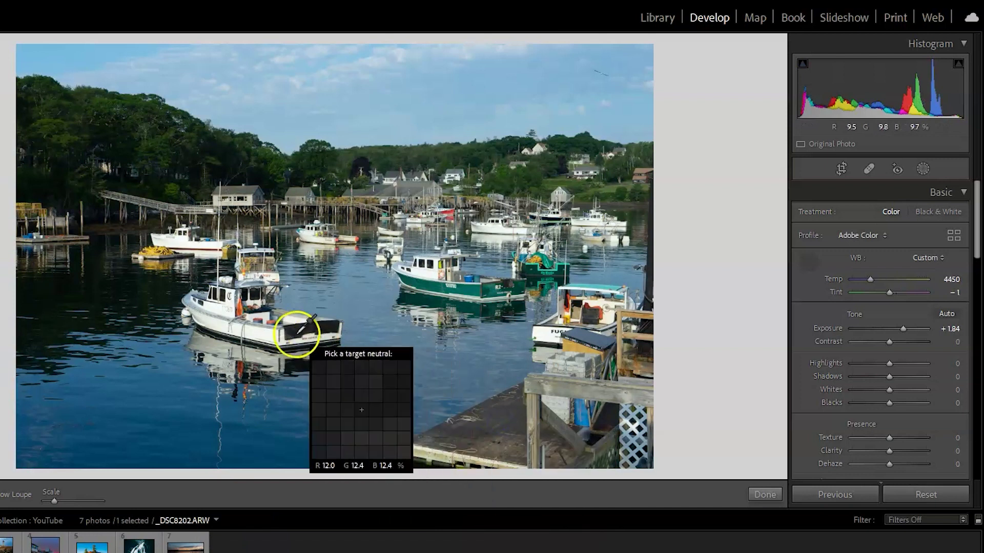
{"action": "left_click", "coordinate": [416, 297]}
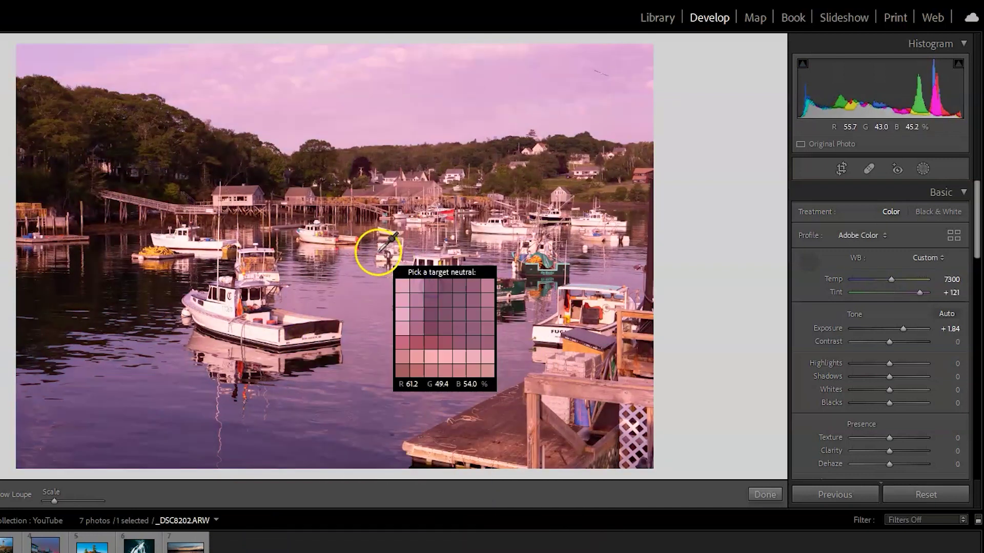
{"action": "left_click", "coordinate": [326, 239]}
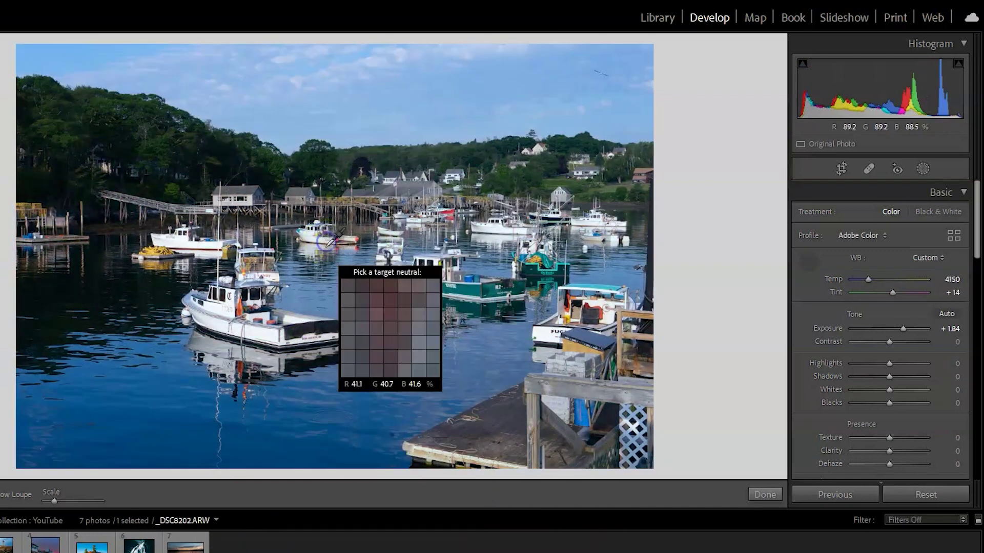
- Sample the dark stern of the foreground white boat as the neutral, and reset the temperature to its default of 5300
{"action": "left_click", "coordinate": [292, 329]}
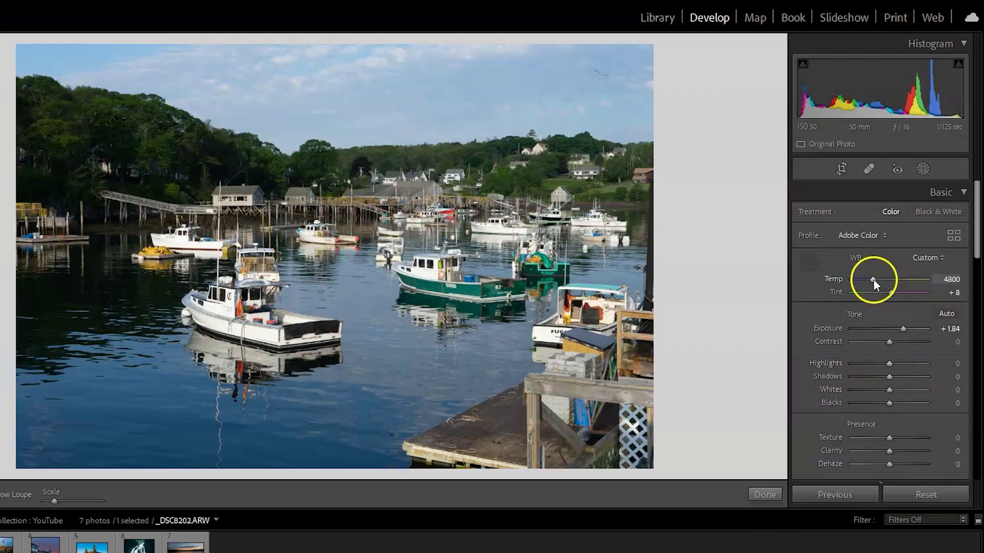
{"action": "mouse_move", "coordinate": [873, 278]}
{"action": "left_mouse_down"}
{"action": "mouse_move", "coordinate": [898, 277]}
{"action": "mouse_move", "coordinate": [861, 277]}
{"action": "mouse_move", "coordinate": [873, 277]}
{"action": "left_mouse_up"}
{"action": "double_click", "coordinate": [844, 279]}
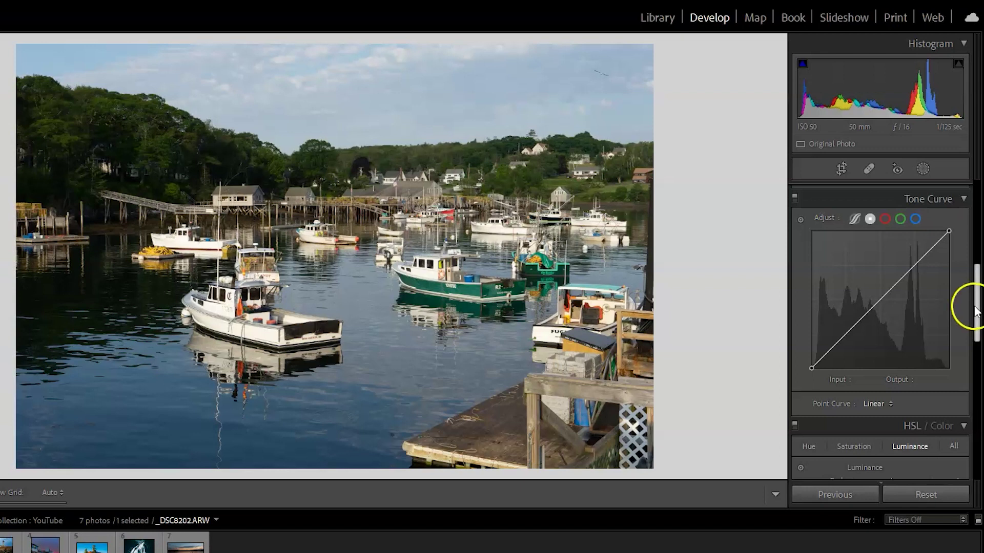
{"action": "left_click_drag", "start_coordinate": [977, 303], "coordinate": [976, 239]}
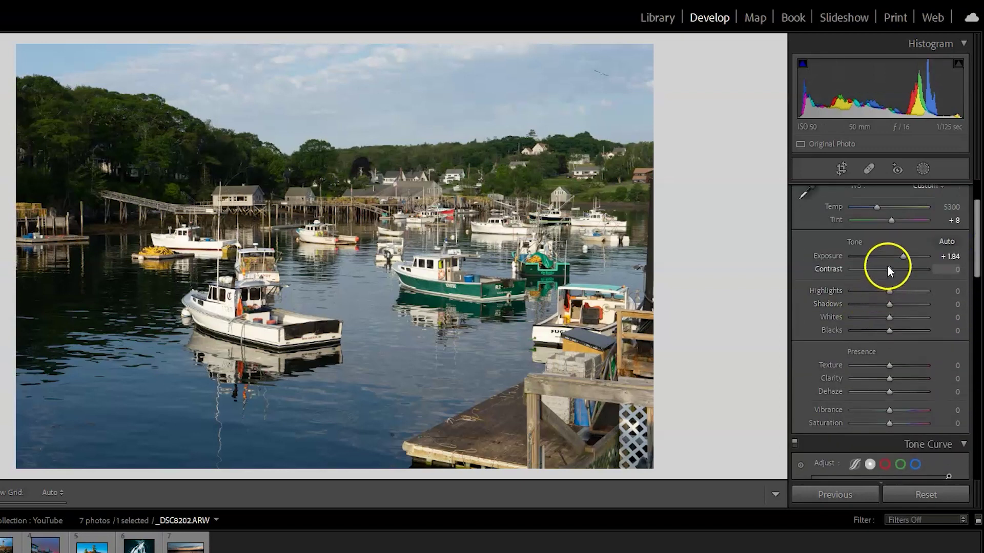
{"action": "mouse_move", "coordinate": [888, 267]}
{"action": "left_mouse_down"}
{"action": "mouse_move", "coordinate": [905, 267]}
{"action": "mouse_move", "coordinate": [857, 266]}
{"action": "mouse_move", "coordinate": [889, 266]}
{"action": "left_mouse_up"}
{"action": "left_click_drag", "start_coordinate": [970, 251], "coordinate": [976, 319]}
- Look over the Tone Curve's parametric view with its region sliders and return to the point curve
{"action": "left_click", "coordinate": [822, 204]}
{"action": "left_click", "coordinate": [914, 211]}
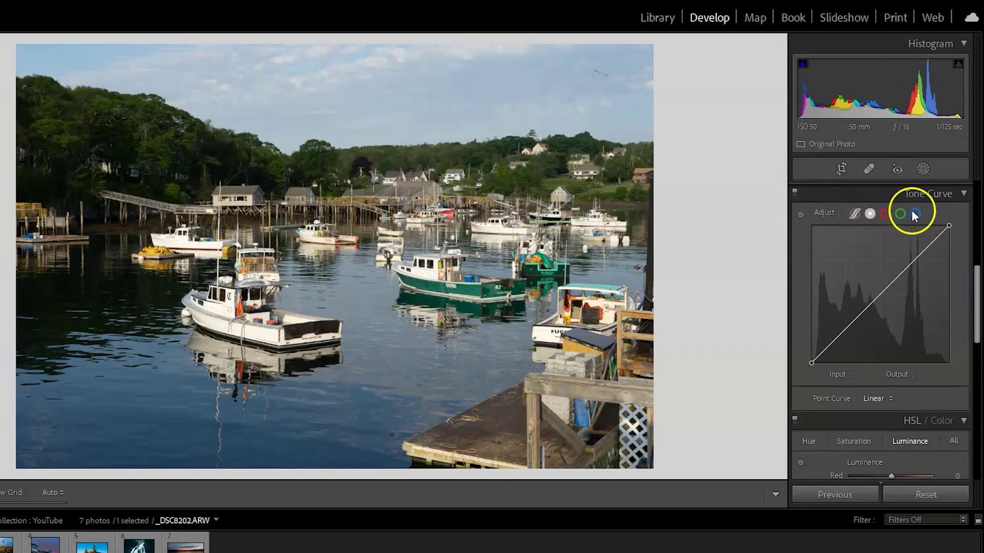
{"action": "left_click", "coordinate": [870, 215]}
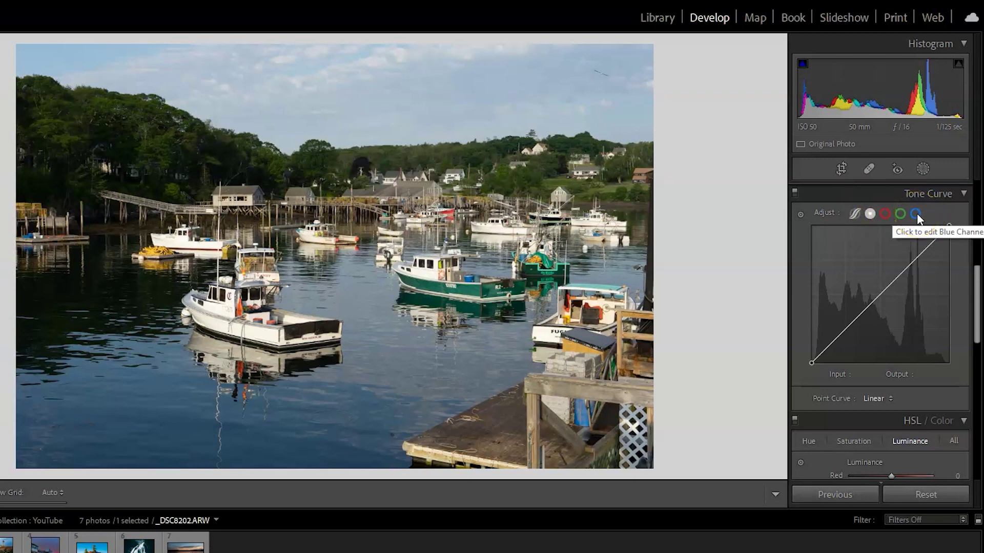
{"action": "left_click", "coordinate": [870, 214]}
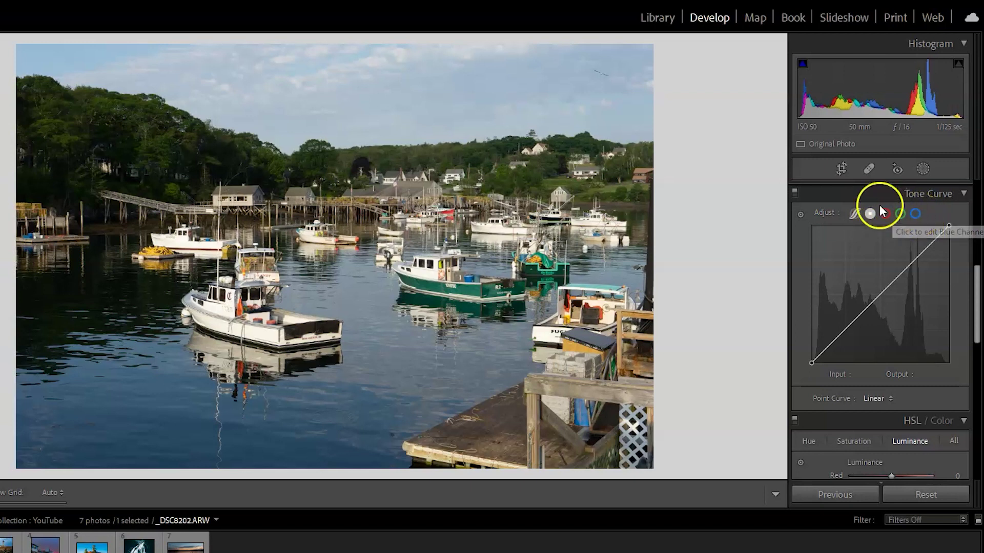
{"action": "left_click", "coordinate": [855, 214]}
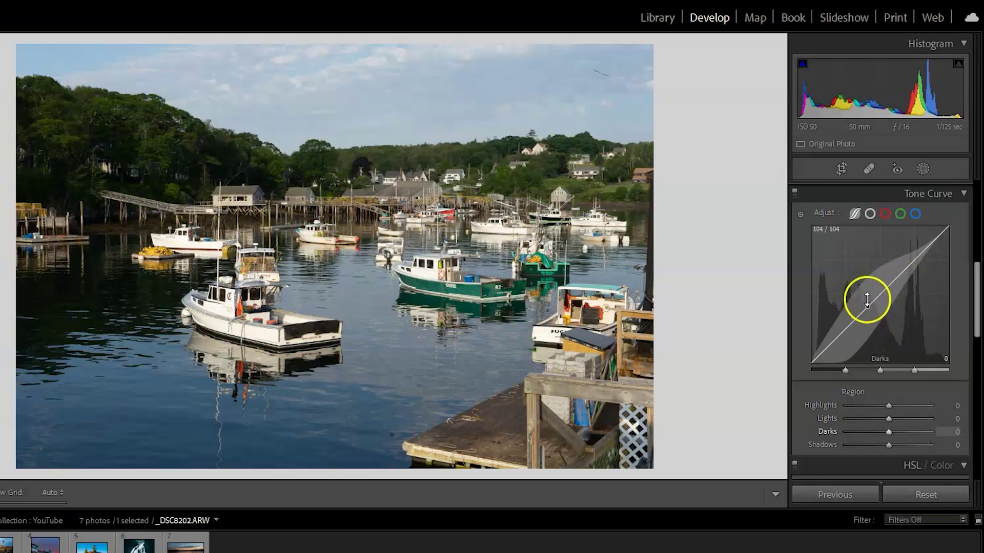
{"action": "left_click", "coordinate": [870, 214]}
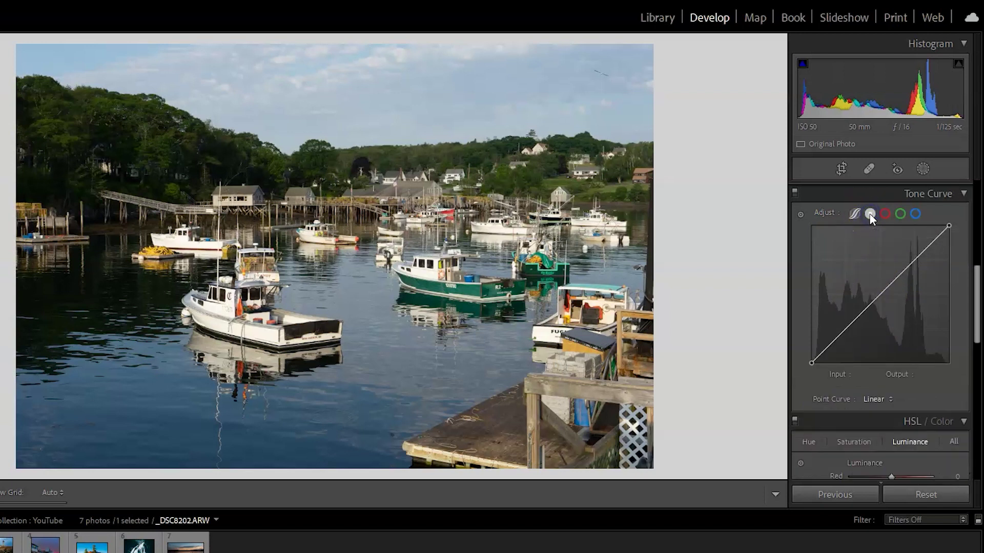
- Try the Medium Contrast and Strong Contrast point curve presets, and set the curve back to Linear
{"action": "left_click", "coordinate": [874, 399]}
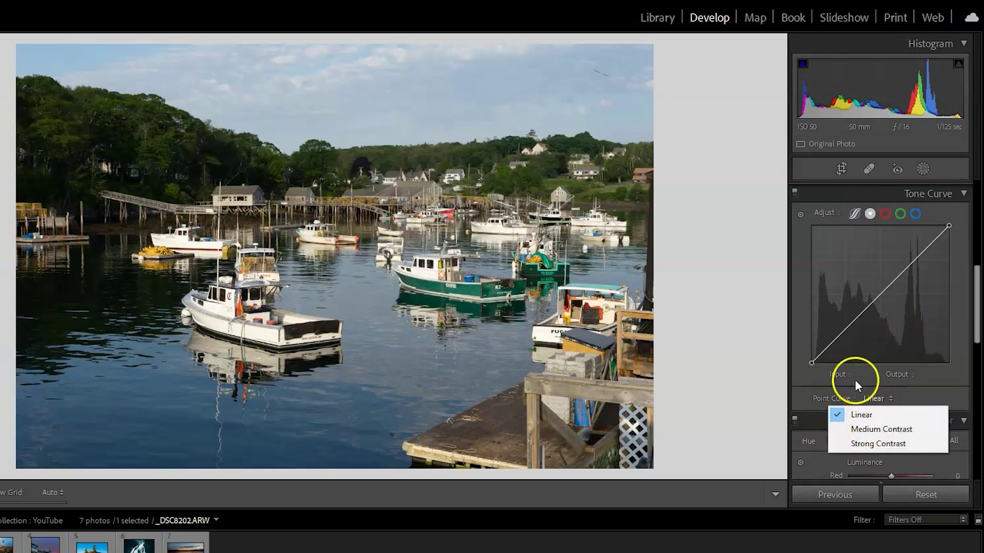
{"action": "left_click", "coordinate": [869, 429]}
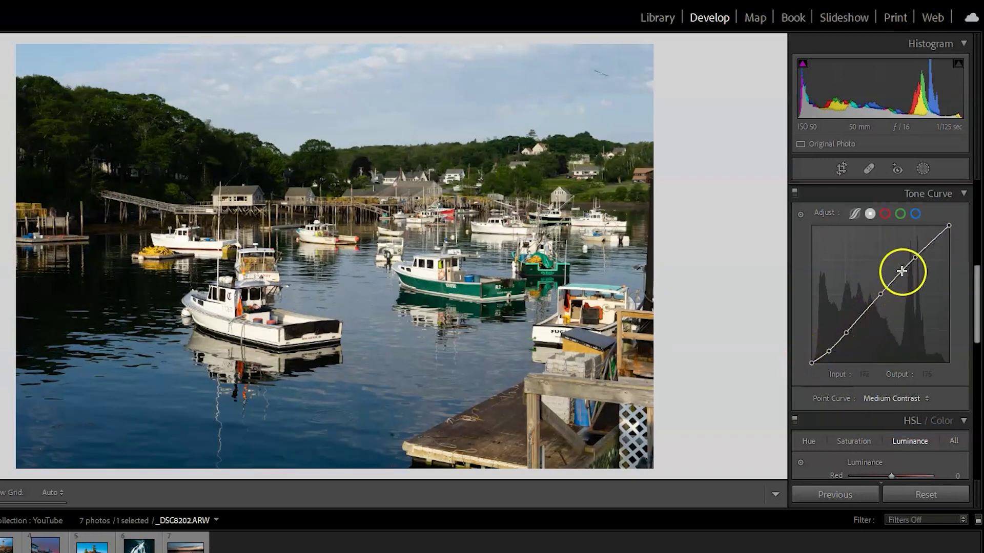
{"action": "left_click", "coordinate": [899, 398]}
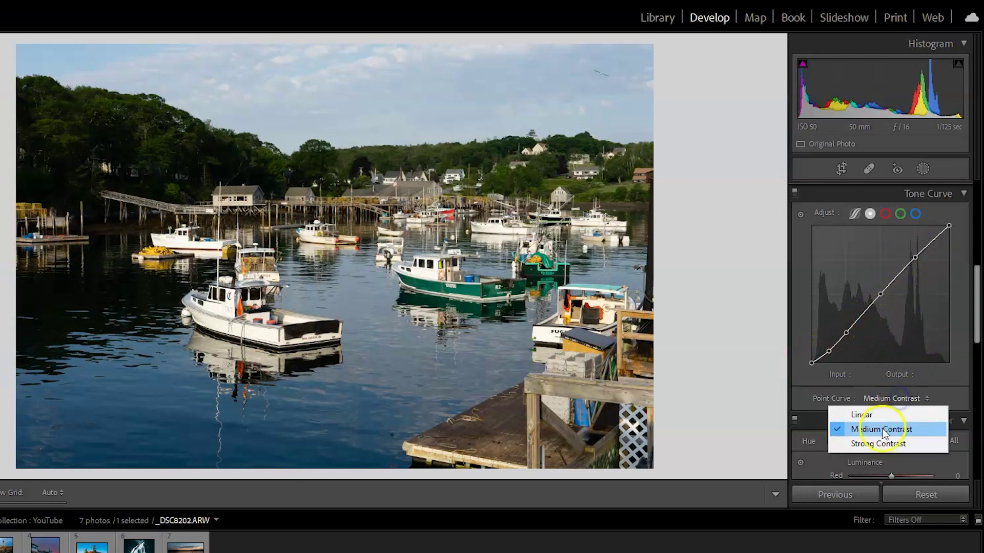
{"action": "left_click", "coordinate": [876, 445]}
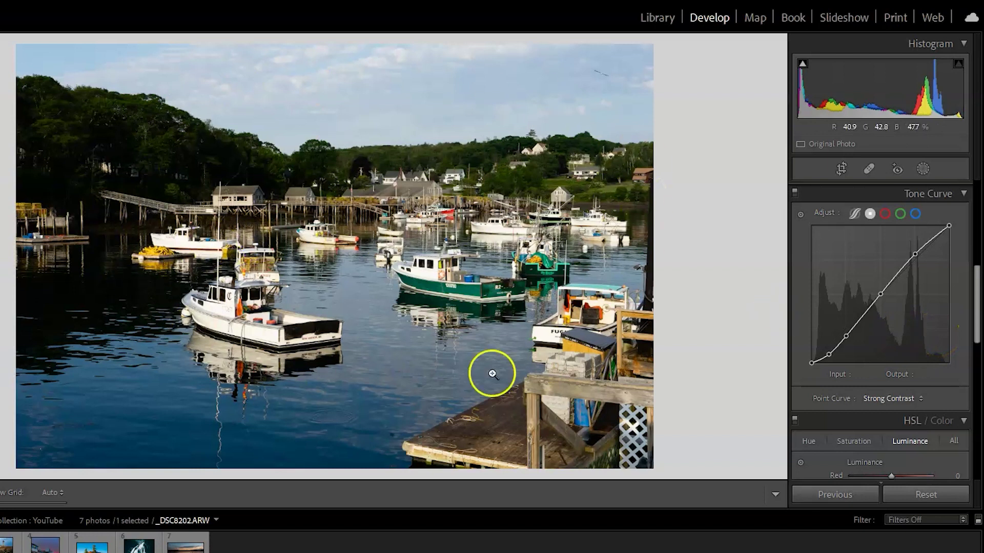
{"action": "left_click", "coordinate": [893, 398]}
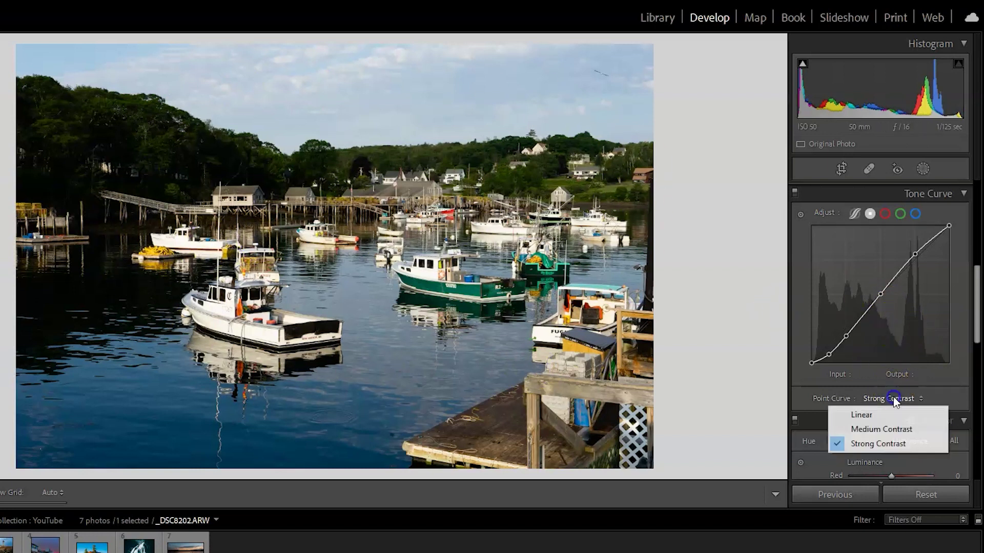
{"action": "left_click", "coordinate": [882, 427]}
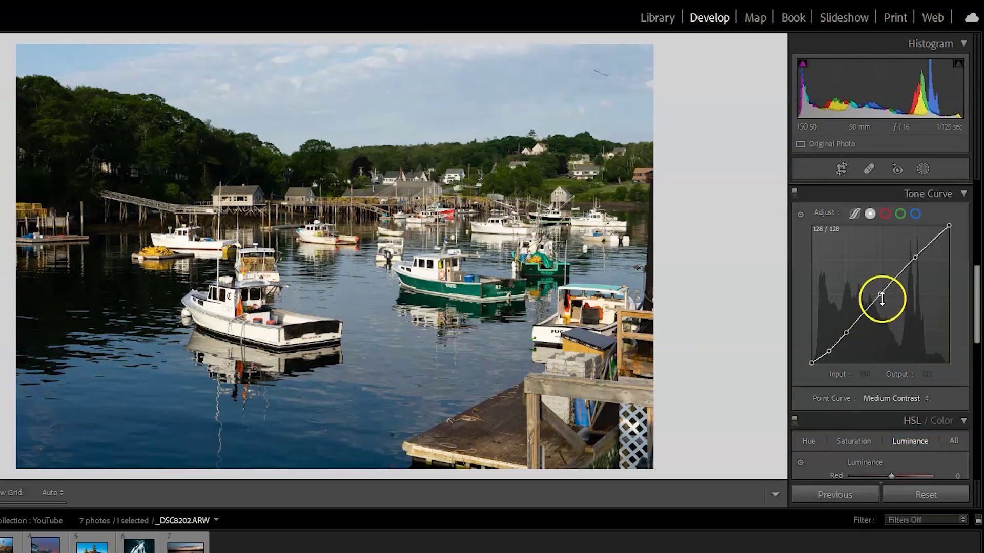
{"action": "left_click", "coordinate": [898, 398]}
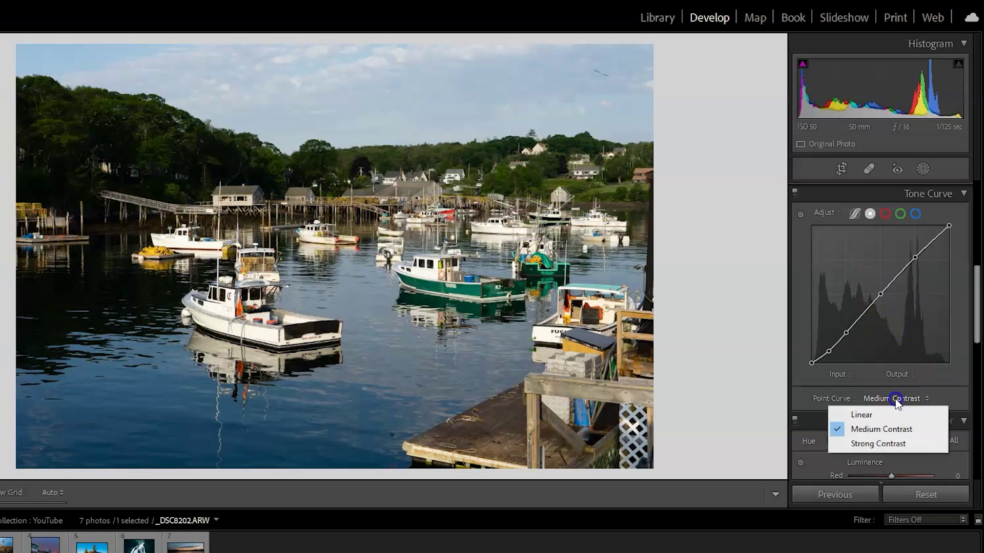
{"action": "left_click", "coordinate": [866, 415]}
- Build a three-point S-curve with the shadow point at 63/55, the midtone at 125/125 and the highlight point at 188/201
{"action": "left_click", "coordinate": [845, 330]}
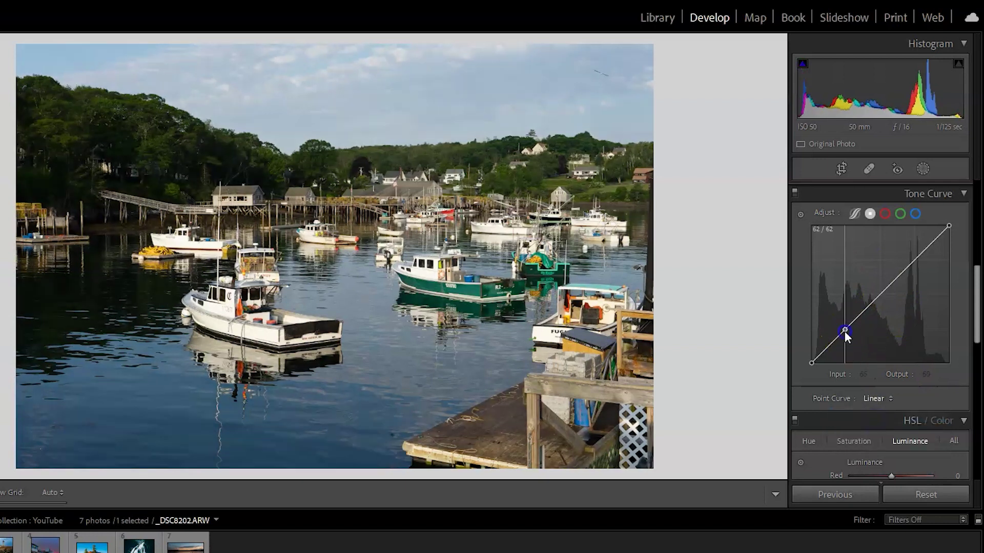
{"action": "left_click", "coordinate": [879, 296]}
{"action": "left_click", "coordinate": [914, 260]}
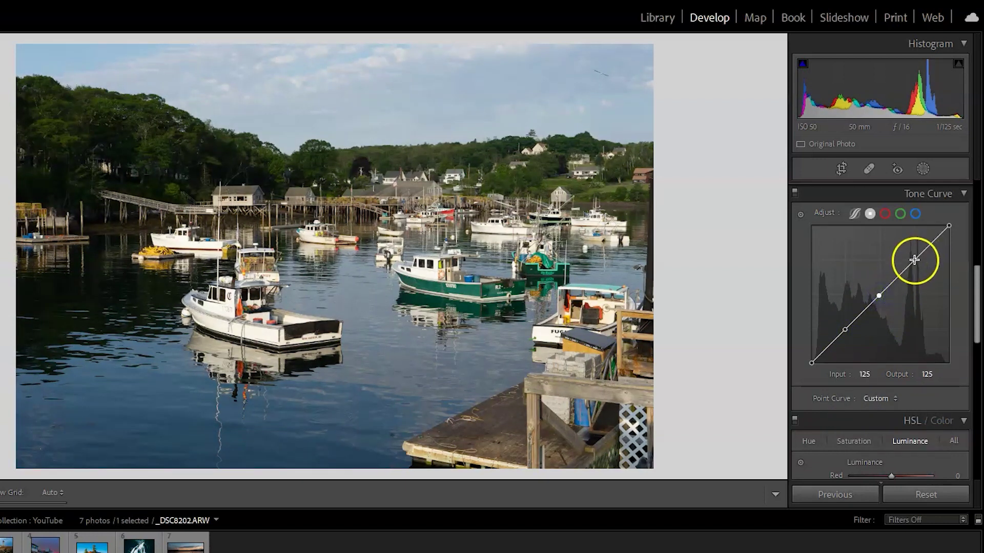
{"action": "left_click", "coordinate": [845, 331]}
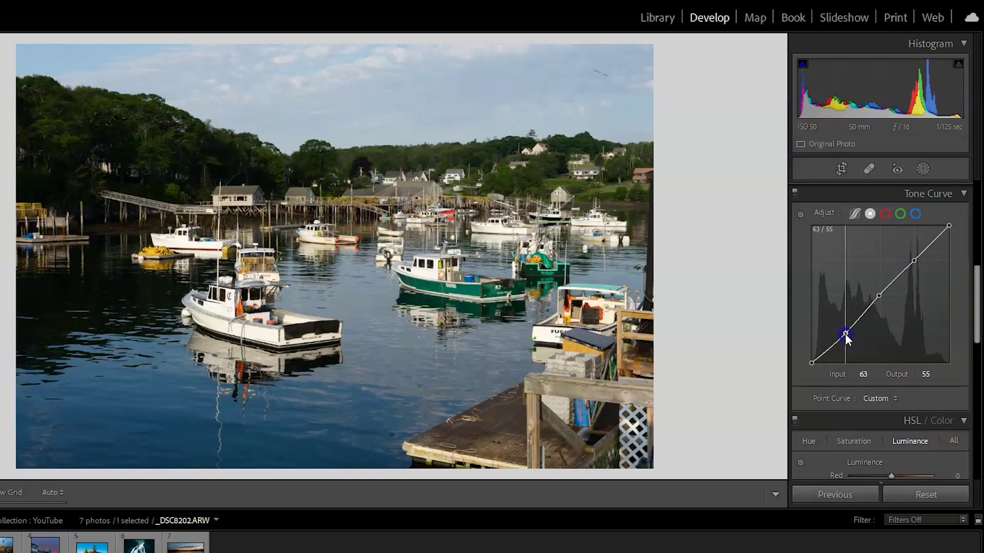
{"action": "left_click", "coordinate": [914, 261]}
{"action": "left_click_drag", "start_coordinate": [914, 261], "coordinate": [915, 254]}
- Add curve points at 25/21 and 227/235, raise the black endpoint's output to 10 and lower the white endpoint's output to 244
{"action": "left_click", "coordinate": [824, 351]}
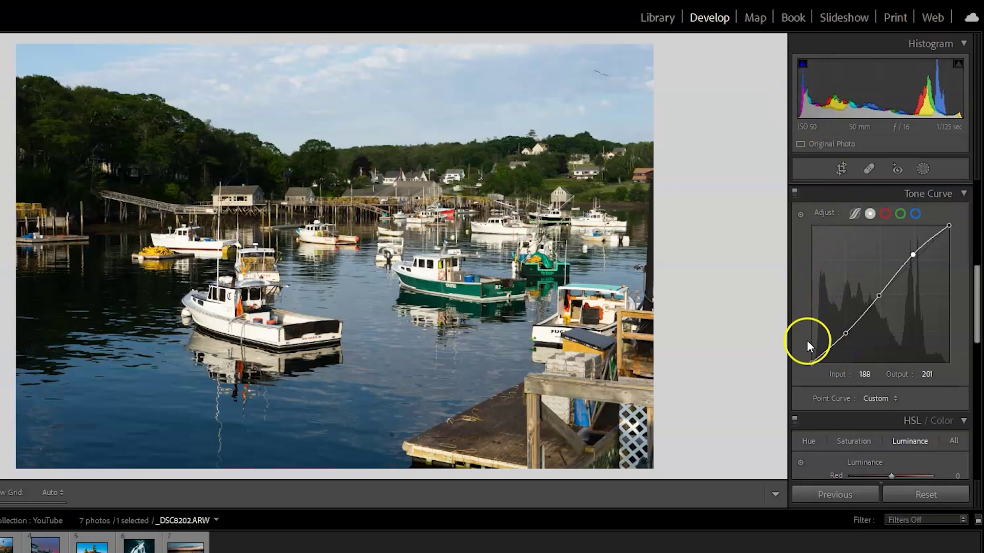
{"action": "left_click", "coordinate": [823, 353]}
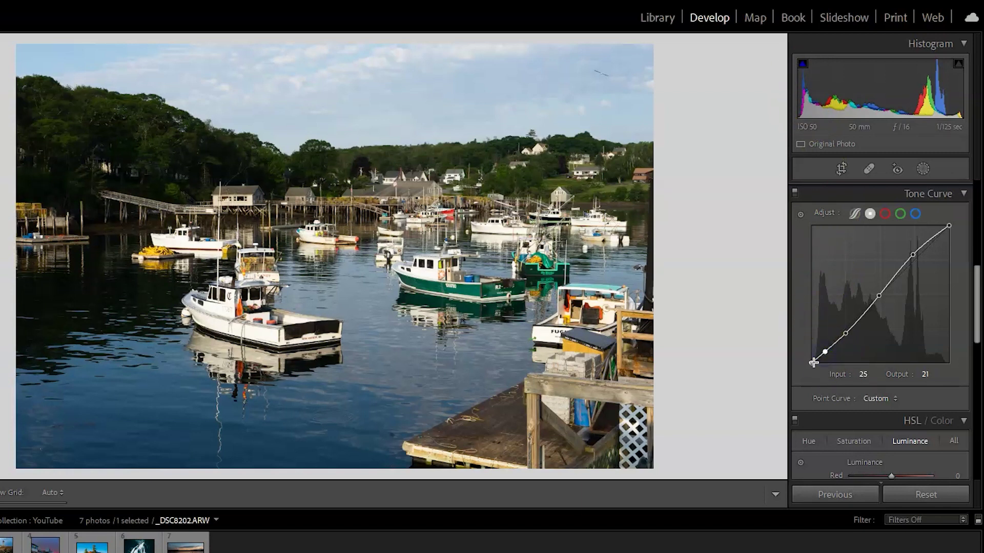
{"action": "left_click_drag", "start_coordinate": [812, 362], "coordinate": [812, 358]}
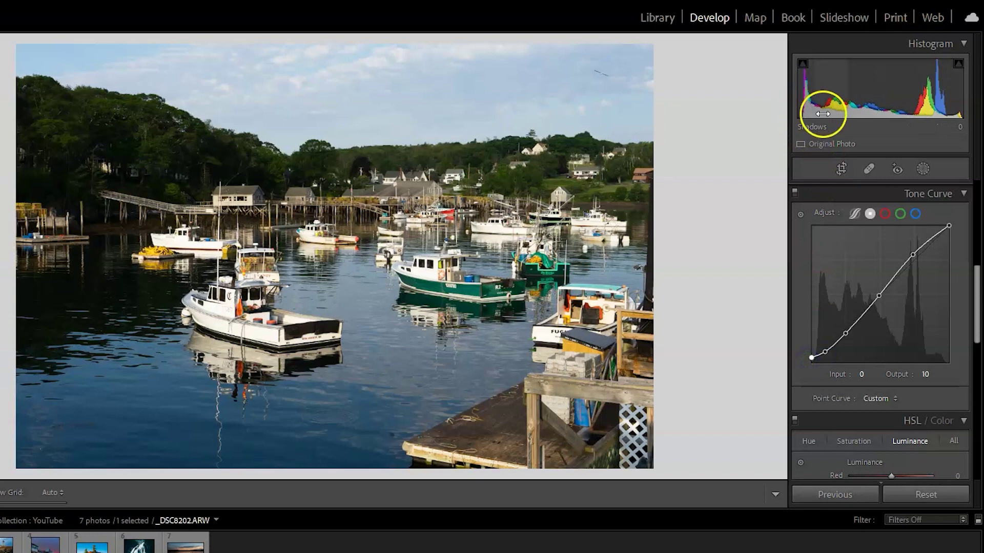
{"action": "left_click", "coordinate": [934, 237]}
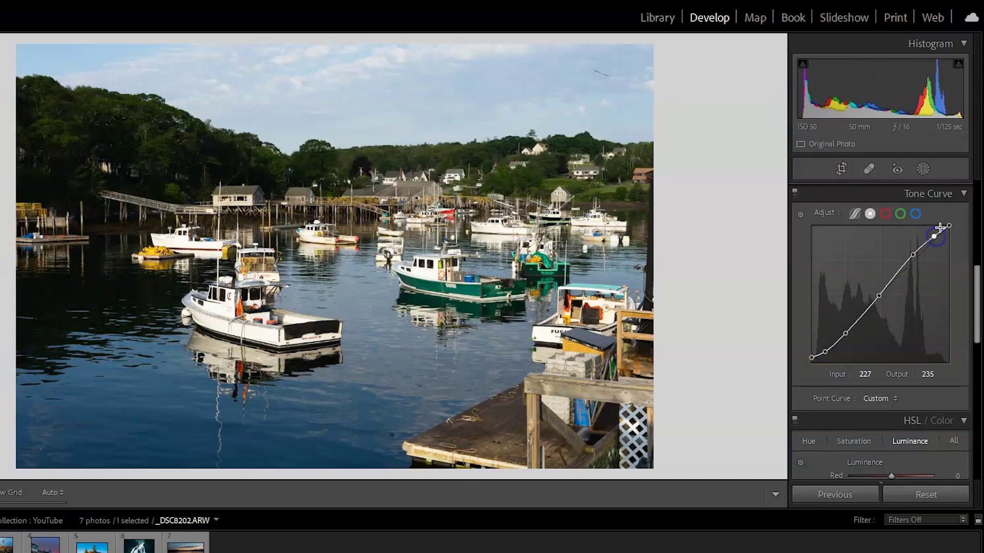
{"action": "left_click_drag", "start_coordinate": [949, 226], "coordinate": [951, 230]}
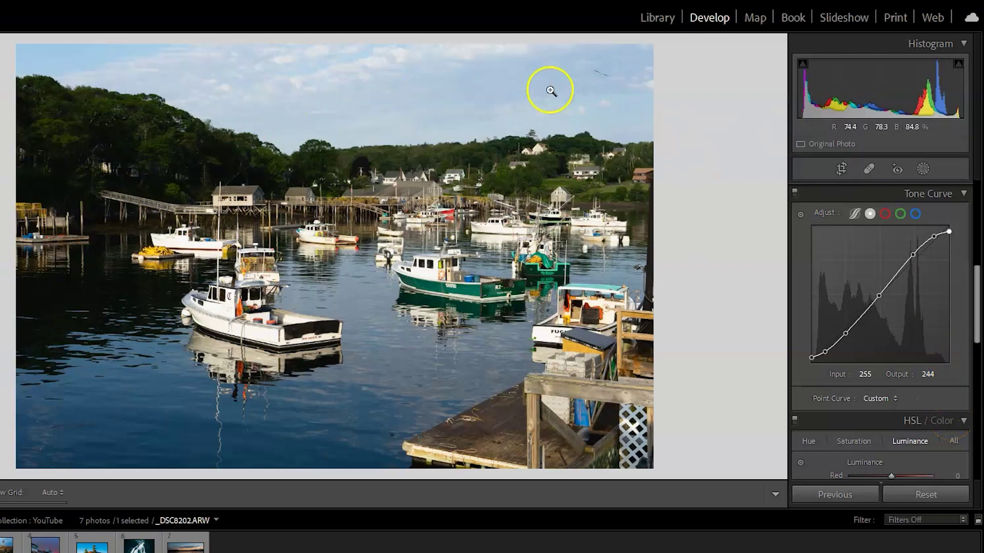
- Preview the harbor photo without its tone curve, and set Highlights to -19 and Shadows to +49
{"action": "left_click", "coordinate": [794, 194]}
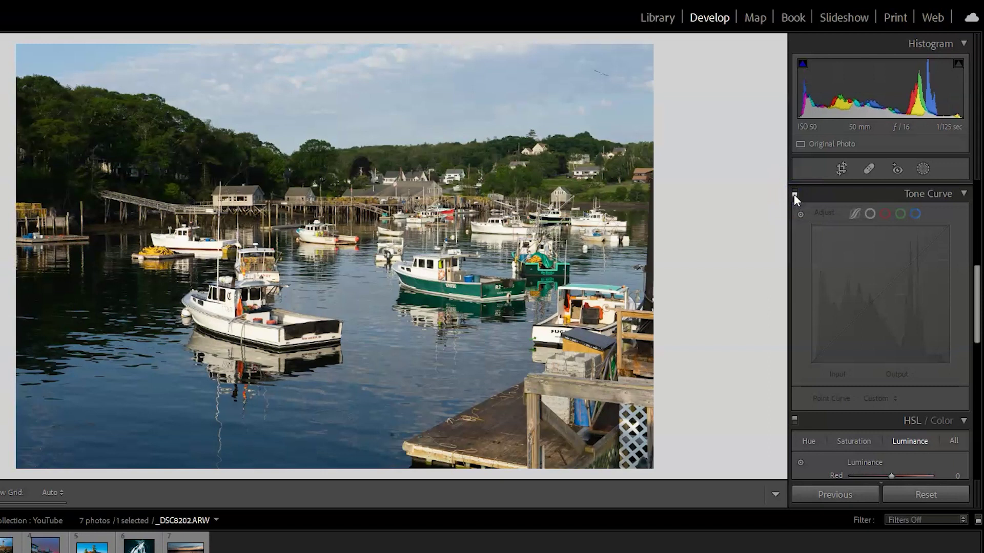
{"action": "left_click", "coordinate": [794, 194]}
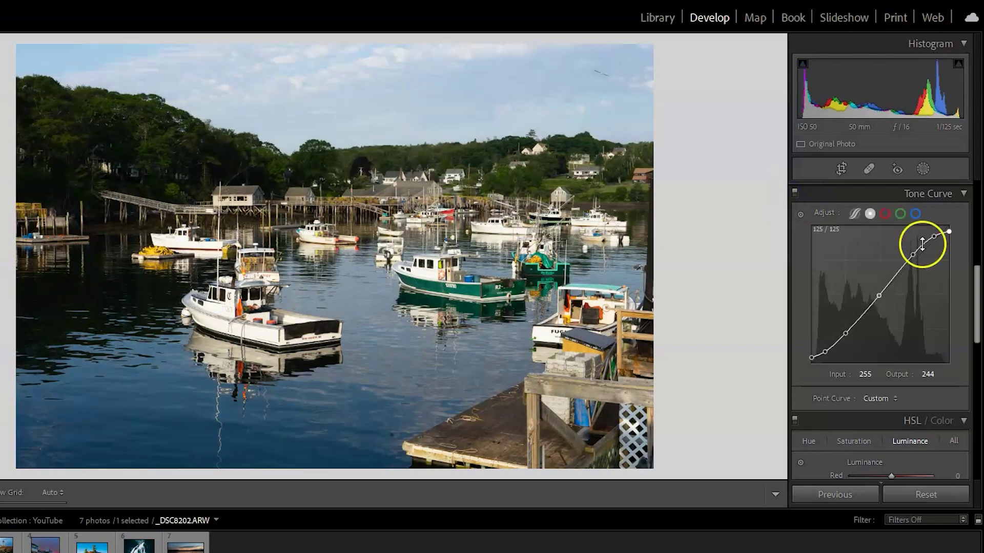
{"action": "left_click_drag", "start_coordinate": [976, 315], "coordinate": [979, 237]}
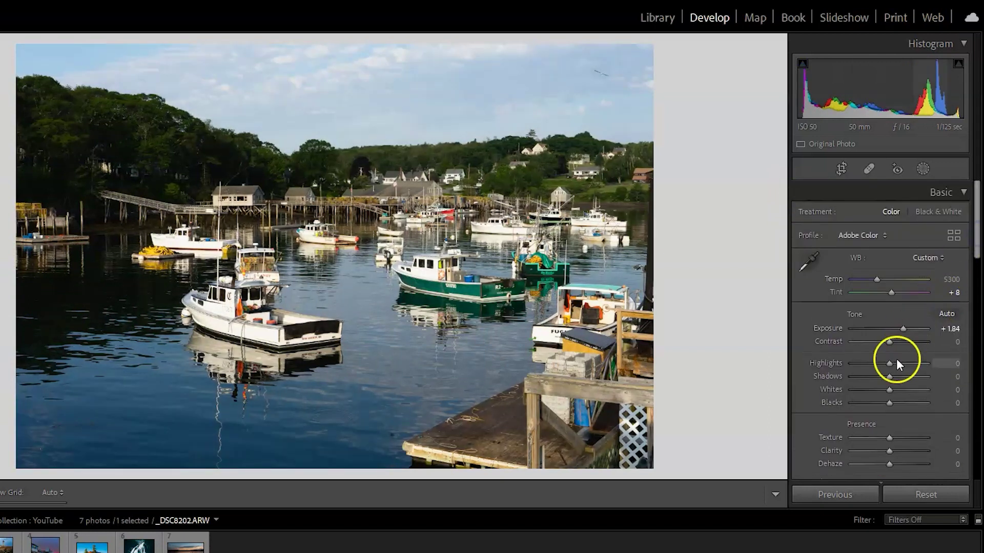
{"action": "left_click_drag", "start_coordinate": [891, 362], "coordinate": [907, 379]}
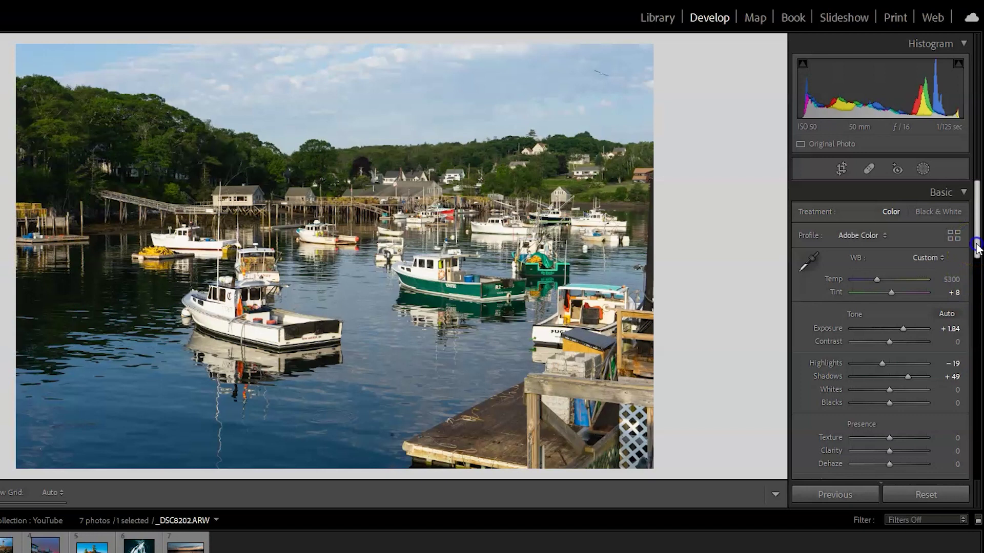
- Compare the harbor photo with the Tone Curve adjustments switched off and on
{"action": "left_click_drag", "start_coordinate": [977, 246], "coordinate": [977, 318]}
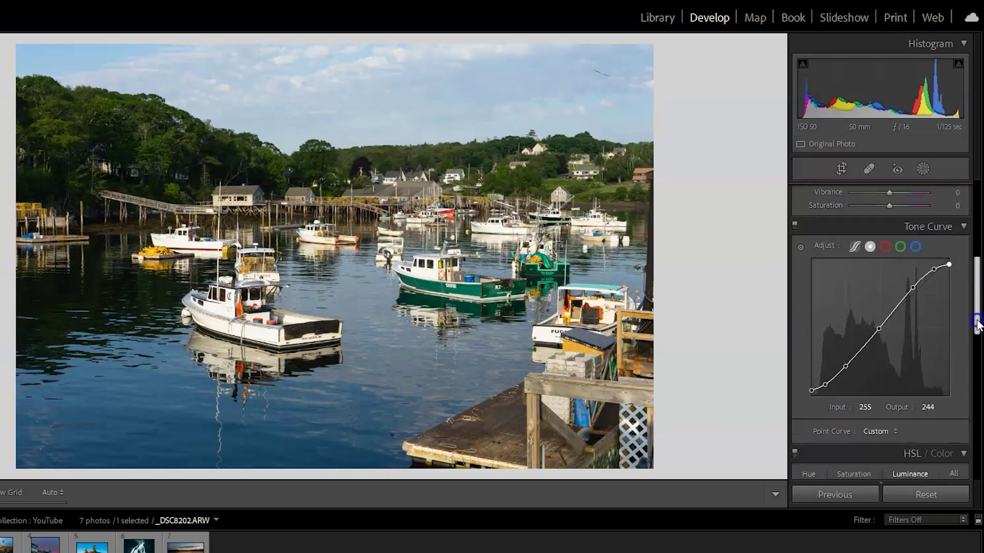
{"action": "left_click", "coordinate": [794, 226]}
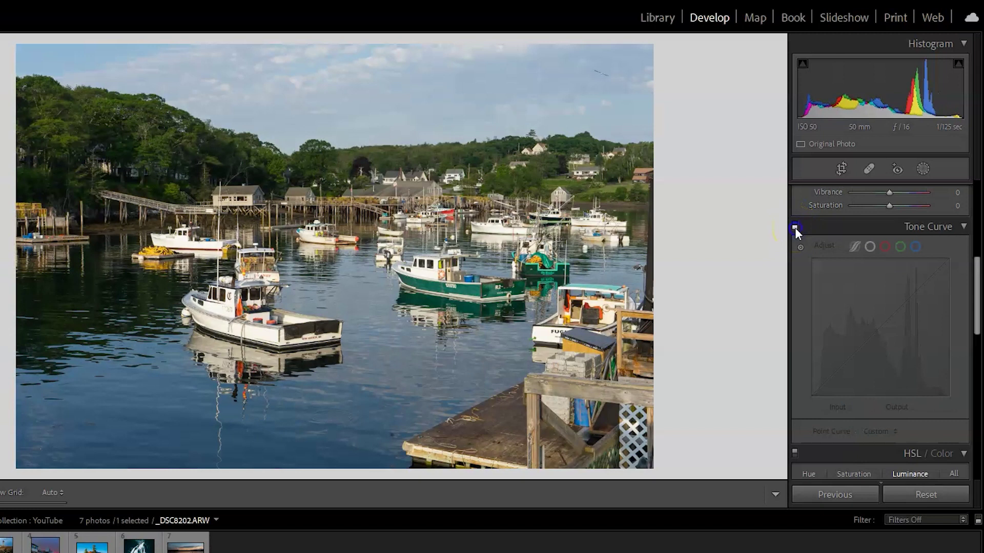
{"action": "left_click", "coordinate": [794, 226]}
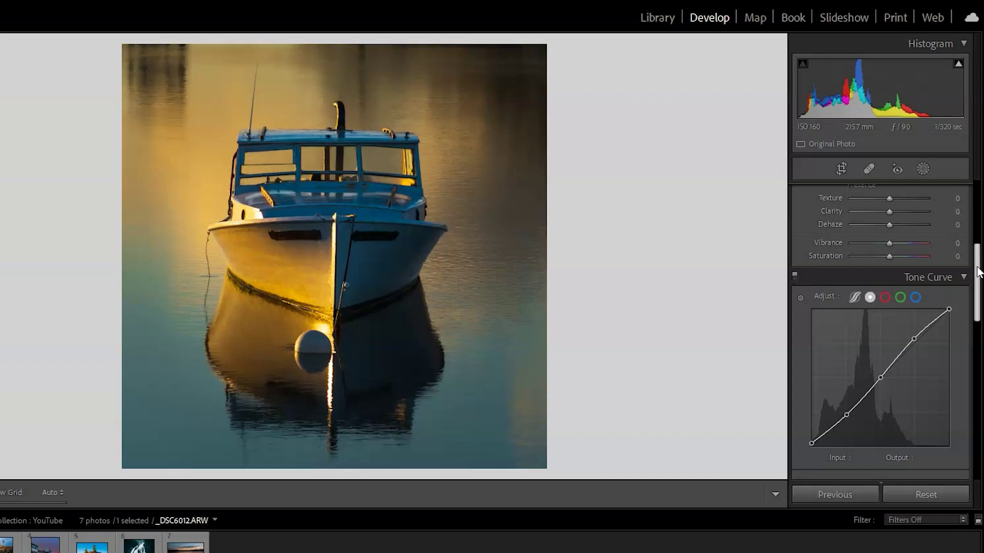
- Compare the golden-lit moored boat photo with its Tone Curve adjustments switched off and on
{"action": "left_click", "coordinate": [794, 278]}
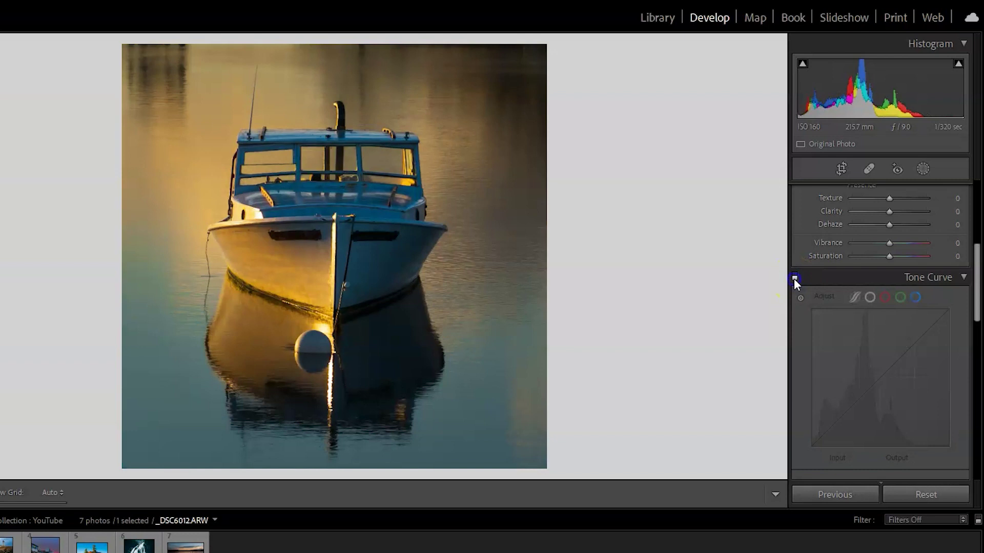
{"action": "left_click", "coordinate": [794, 278]}
{"action": "left_click", "coordinate": [794, 278]}
{"action": "left_click", "coordinate": [794, 277]}
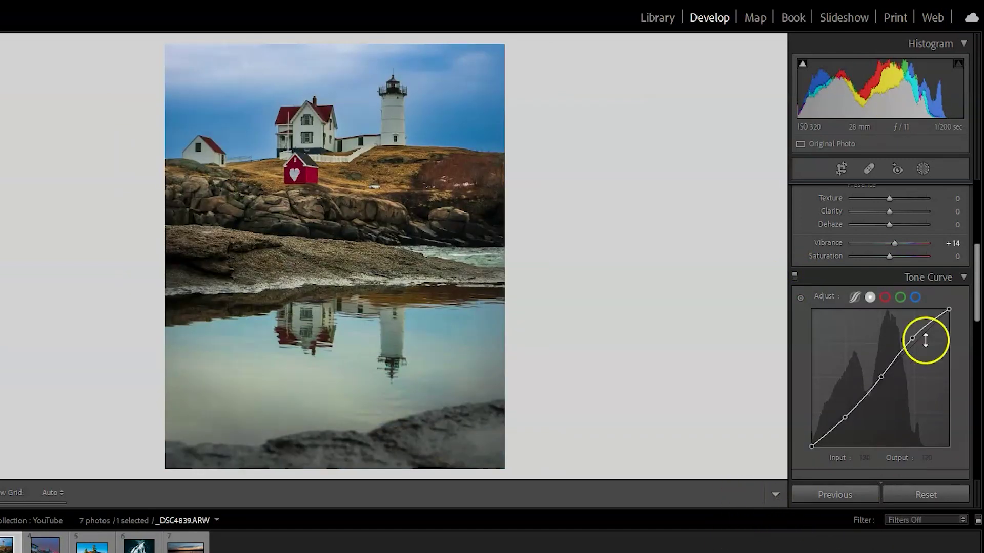
- Compare the lighthouse photo and the sunset pier photo with and without their Tone Curve adjustments
{"action": "left_click", "coordinate": [794, 277]}
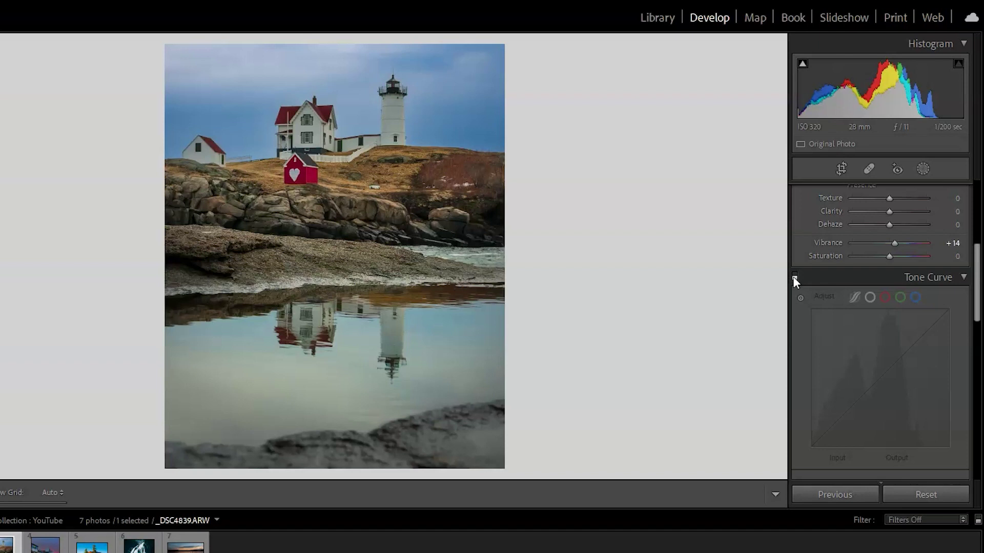
{"action": "left_click", "coordinate": [794, 277]}
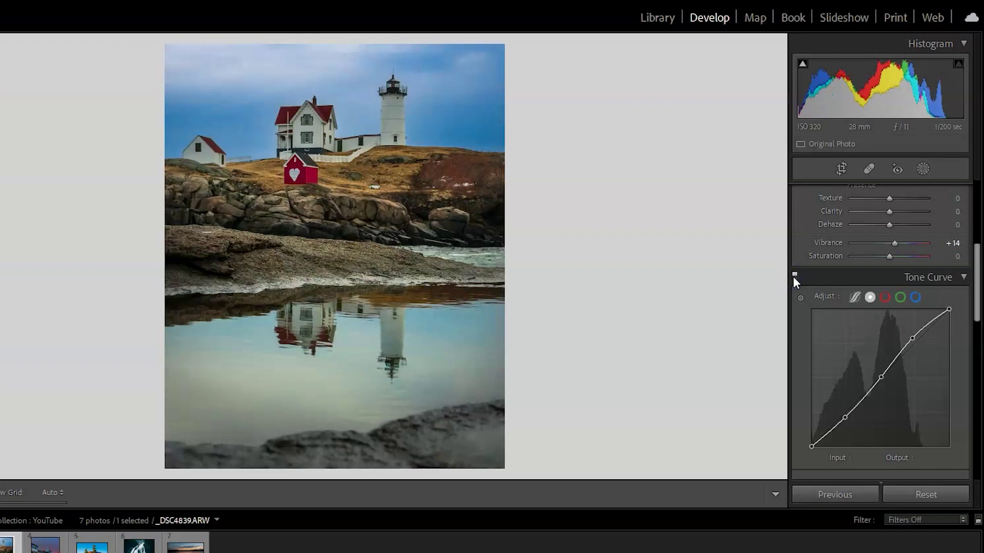
{"action": "key", "text": "Right"}
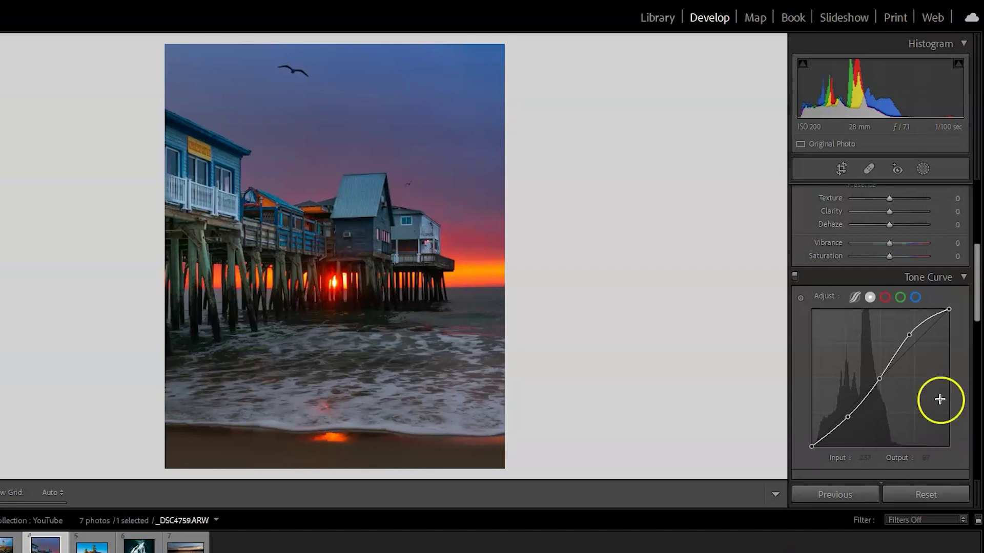
{"action": "left_click", "coordinate": [794, 277]}
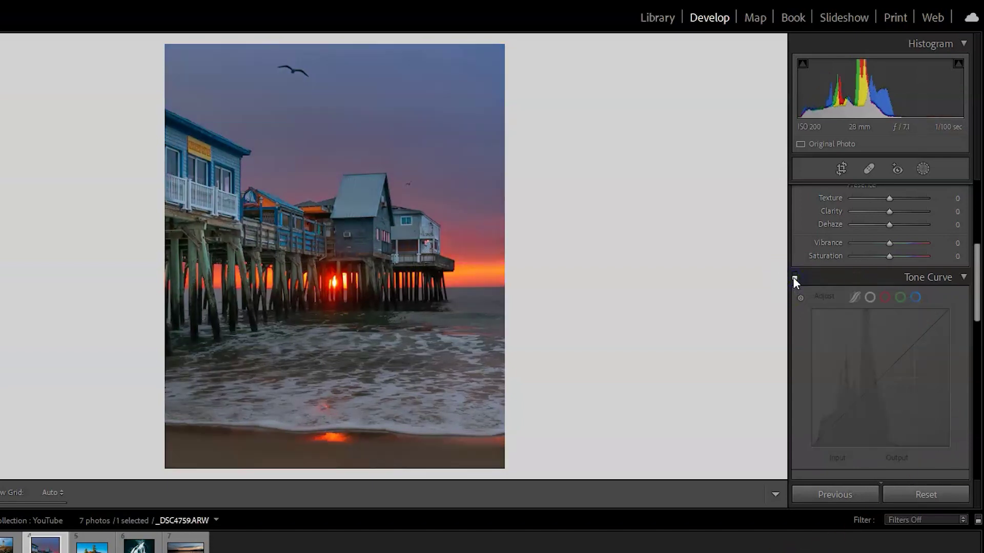
{"action": "left_click", "coordinate": [795, 277]}
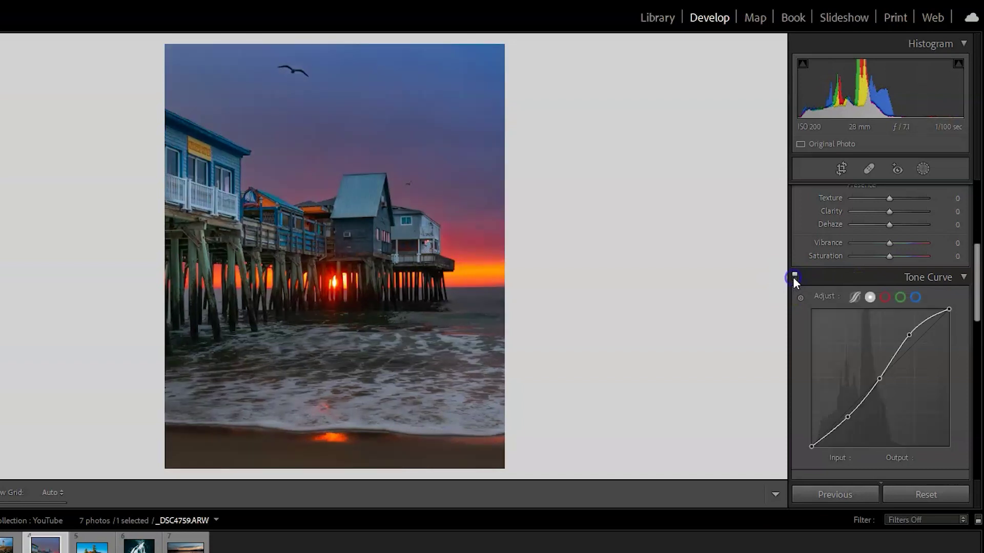
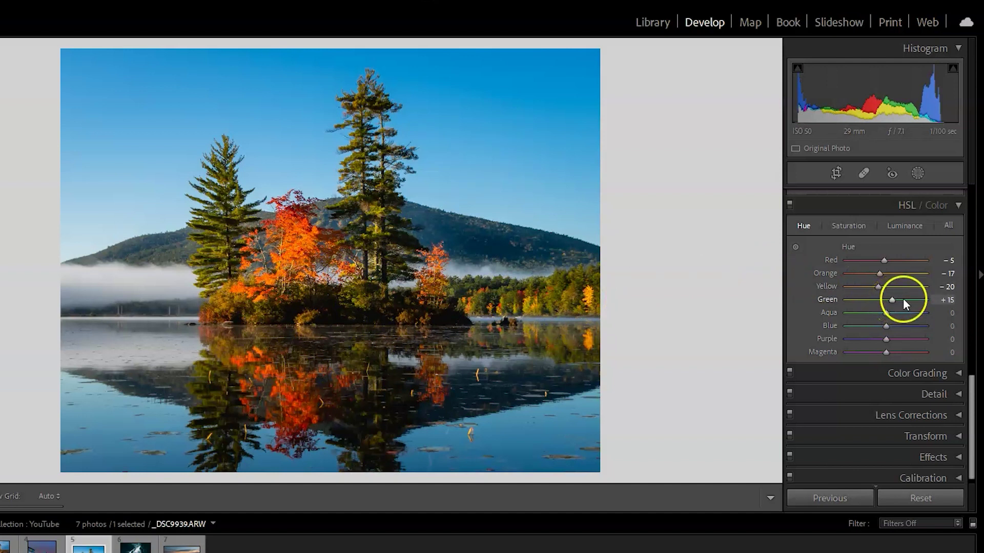
- Review the autumn lake photo's HSL saturation and luminance adjustments and compare the photo with its unedited version
{"action": "left_click", "coordinate": [849, 226]}
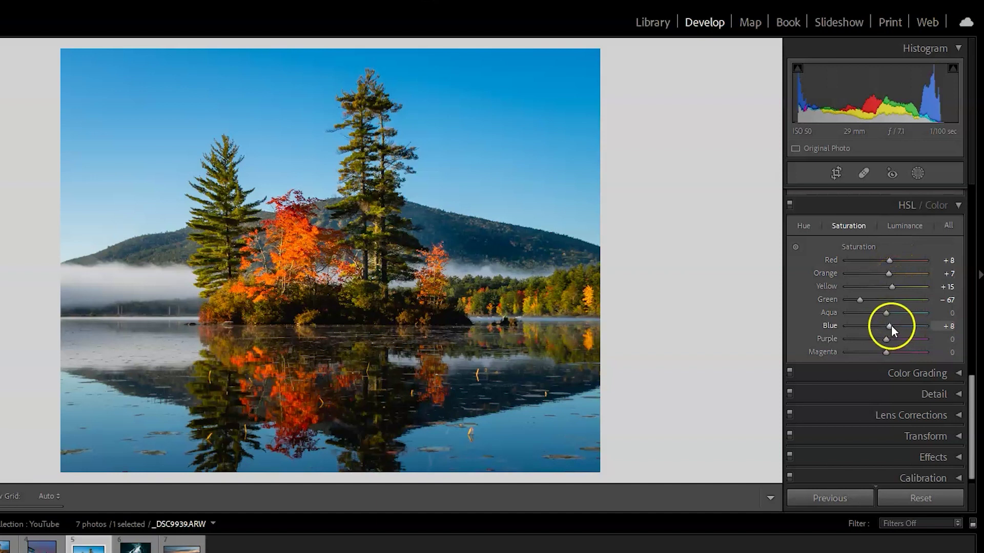
{"action": "left_click", "coordinate": [904, 226]}
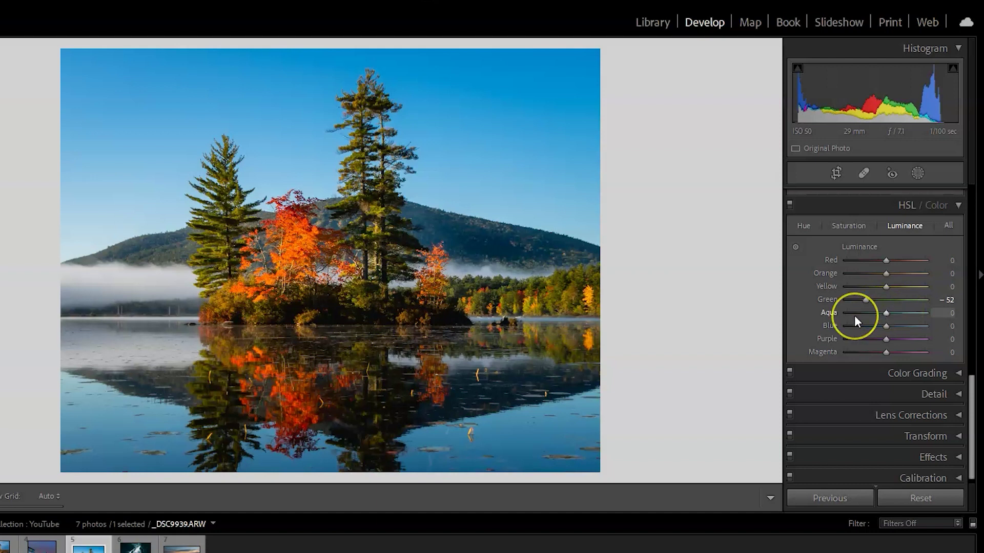
{"action": "key", "text": "backslash"}
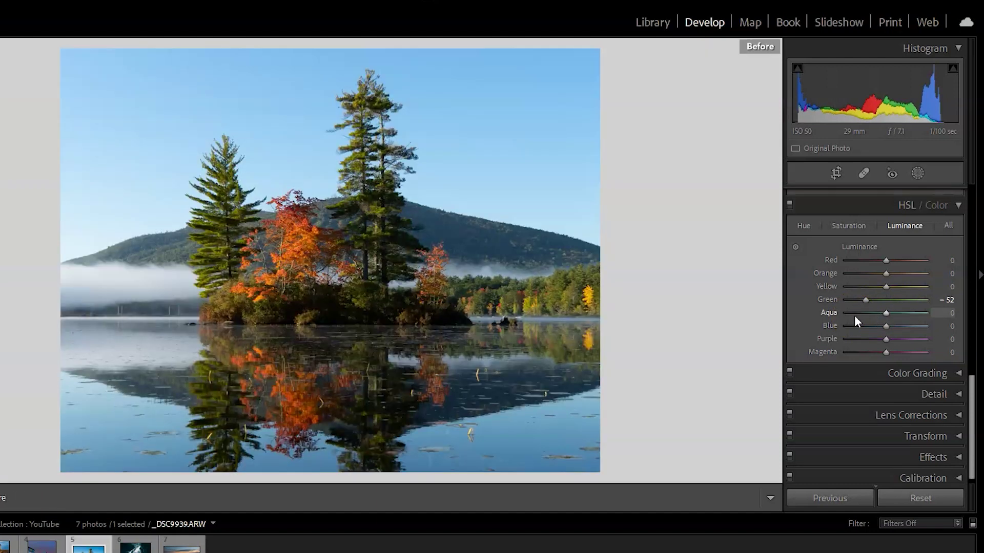
{"action": "key", "text": "backslash"}
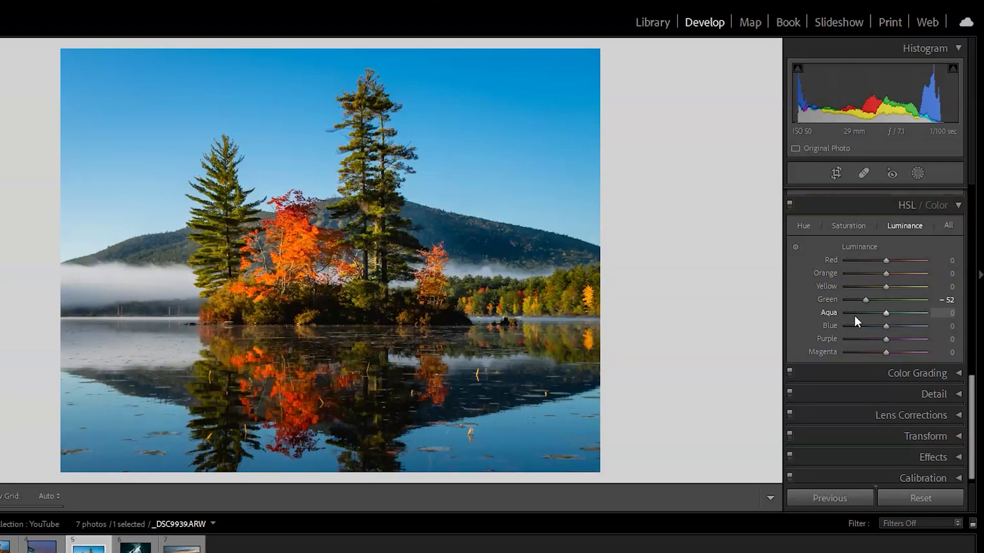
{"action": "key", "text": "backslash"}
{"action": "key", "text": "backslash"}
- Inspect the red and orange adjustments in the HSL/Color panel's Color view and return to the HSL hue sliders
{"action": "left_click", "coordinate": [934, 228]}
{"action": "left_click", "coordinate": [938, 205]}
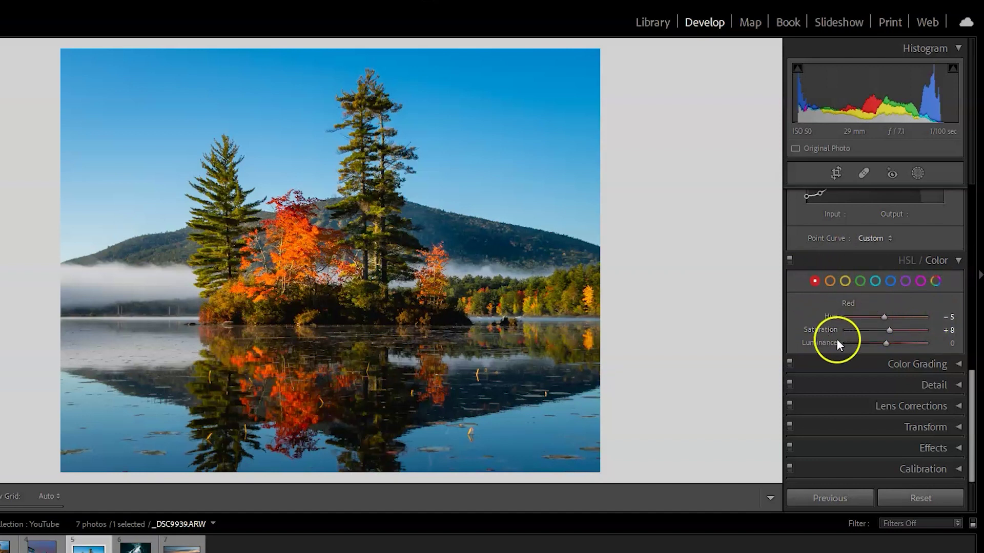
{"action": "left_click", "coordinate": [830, 283]}
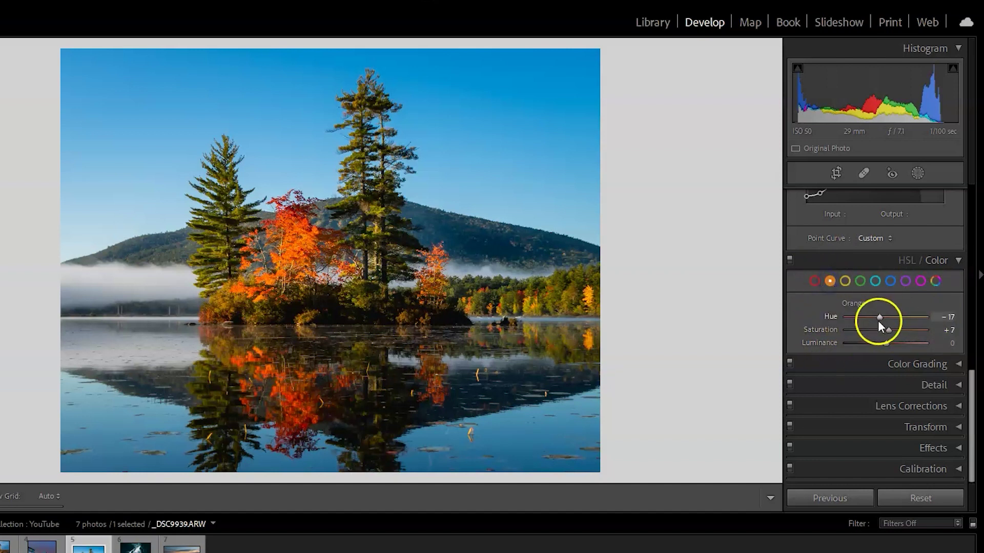
{"action": "left_click", "coordinate": [906, 261]}
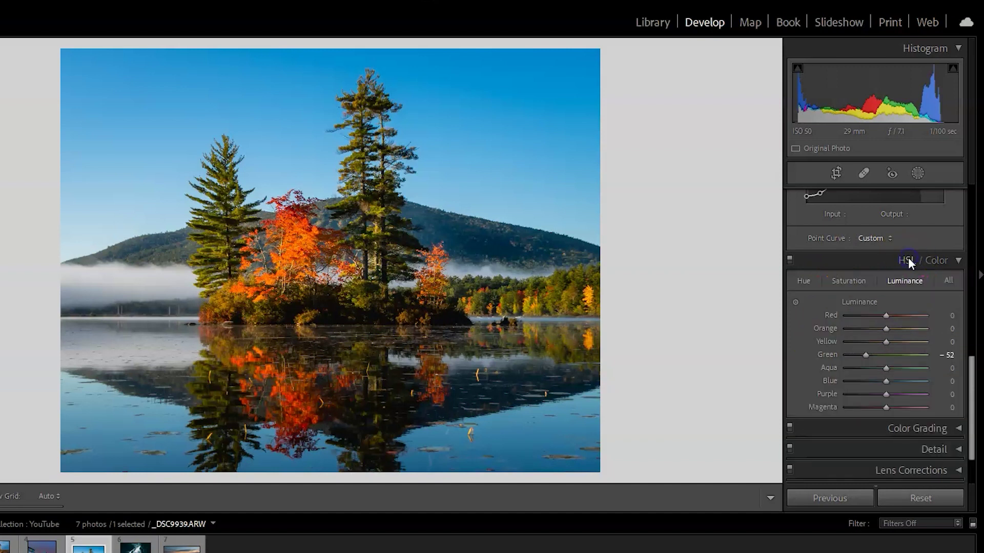
{"action": "left_click", "coordinate": [801, 282]}
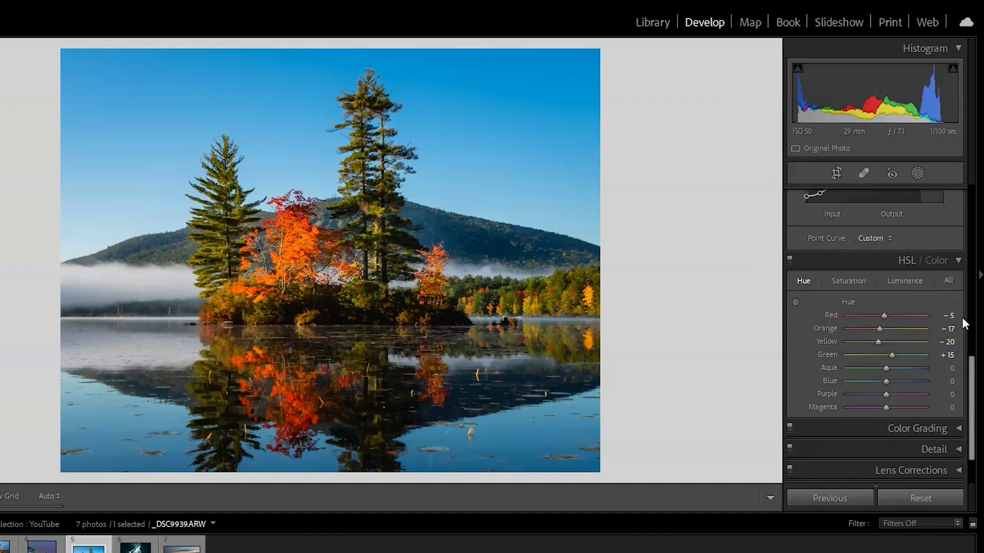
- Activate the targeted adjustment tool for hue and sample the orange-red foliage and the tall pine on the island
{"action": "left_click", "coordinate": [795, 302]}
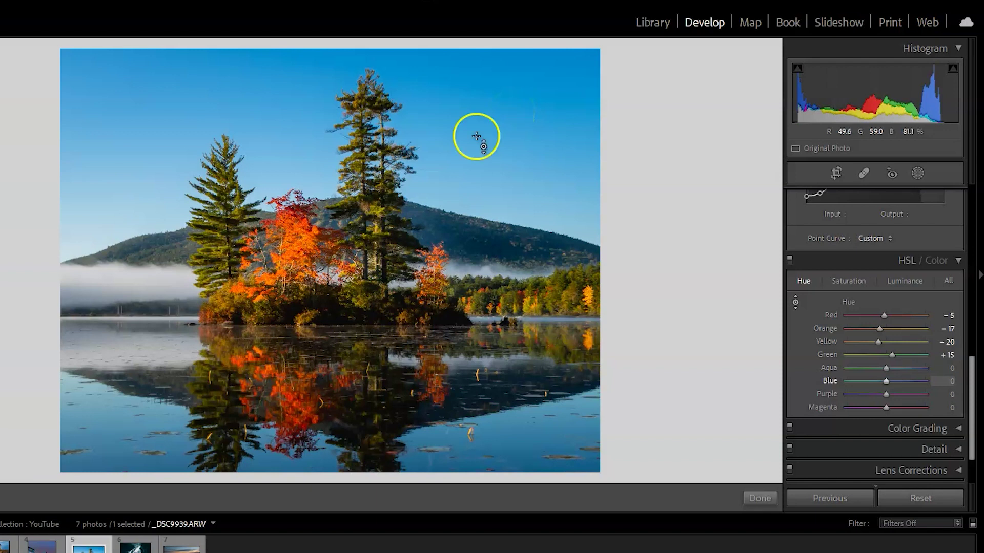
{"action": "left_click", "coordinate": [319, 257]}
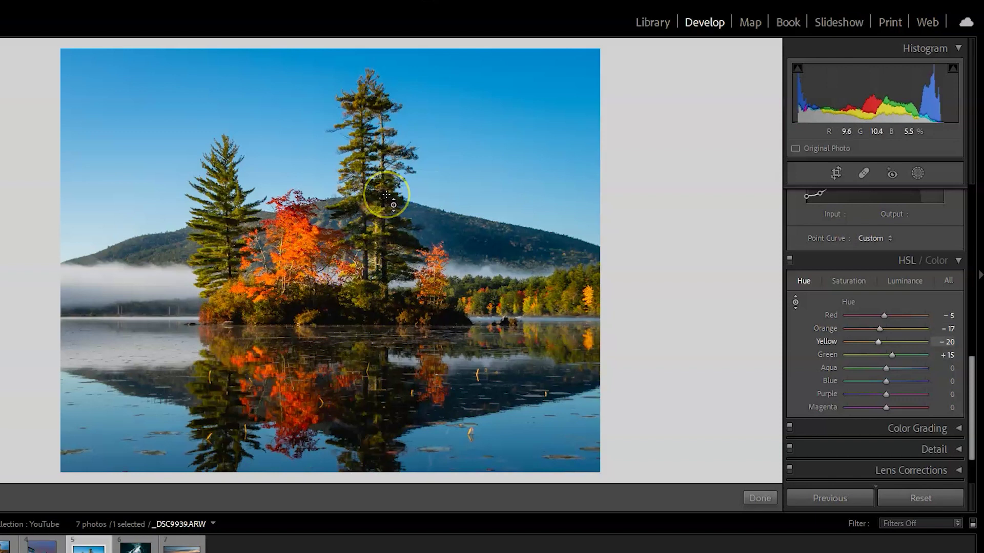
{"action": "left_click", "coordinate": [398, 207]}
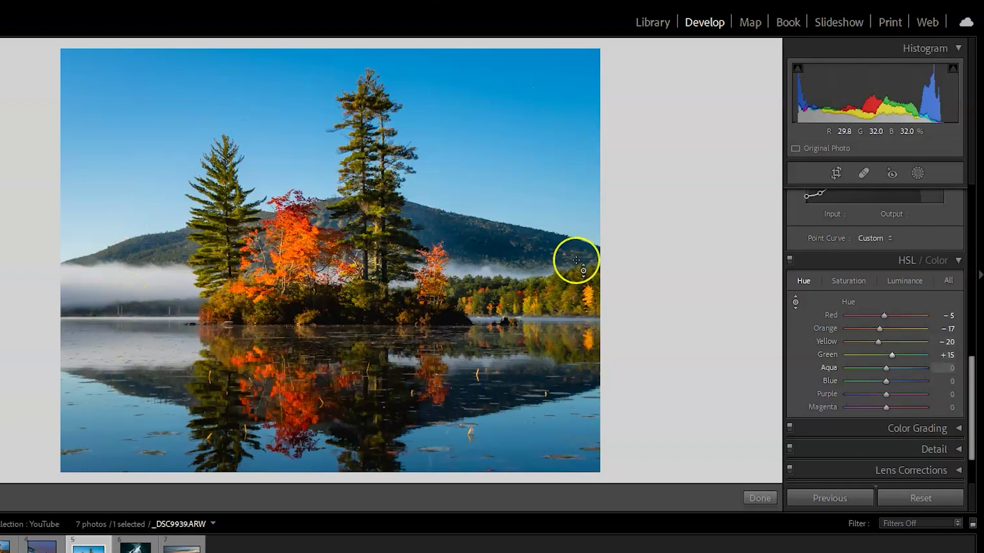
- Open the waterfall photo, compare it with its unedited version, and show its HSL saturation adjustments
{"action": "key", "text": "Right"}
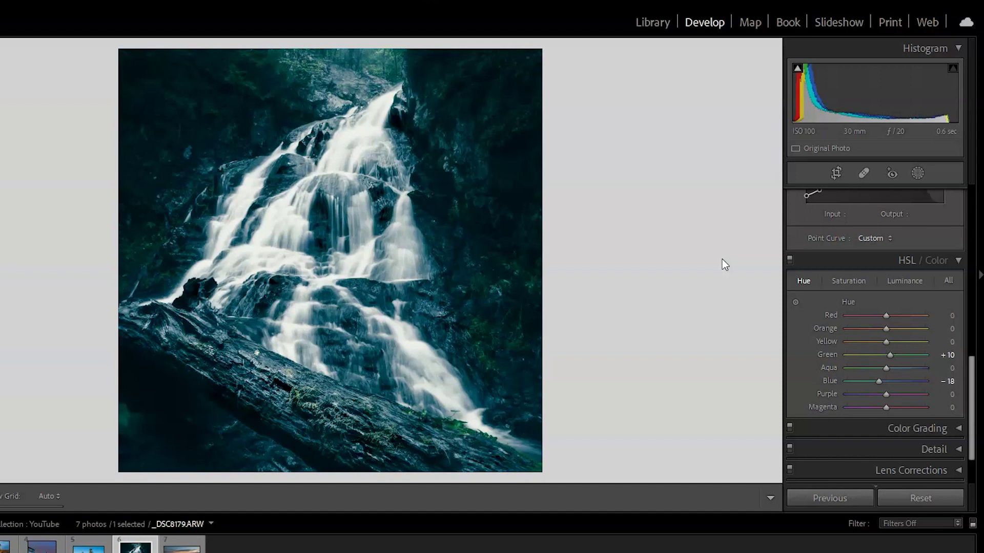
{"action": "key", "text": "backslash"}
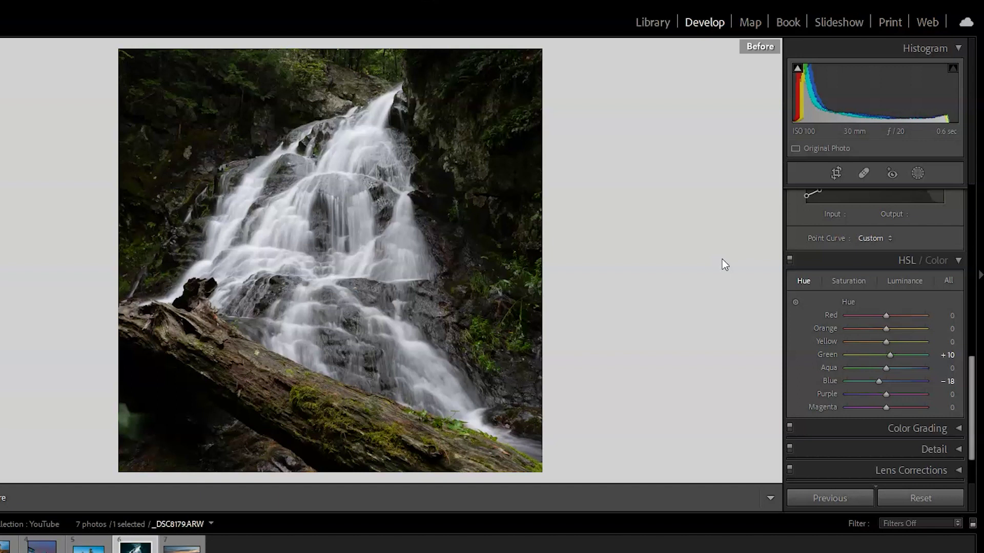
{"action": "key", "text": "backslash"}
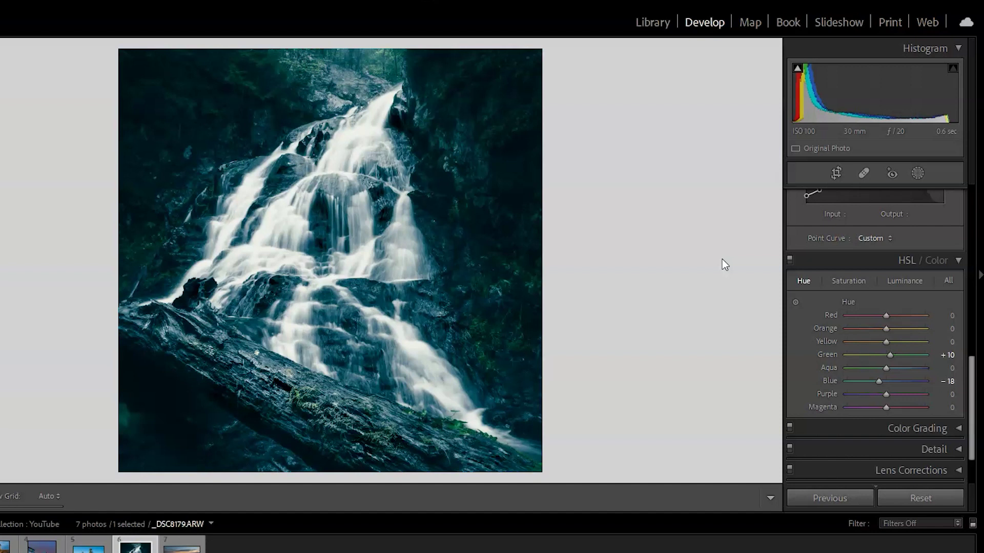
{"action": "left_click", "coordinate": [852, 279]}
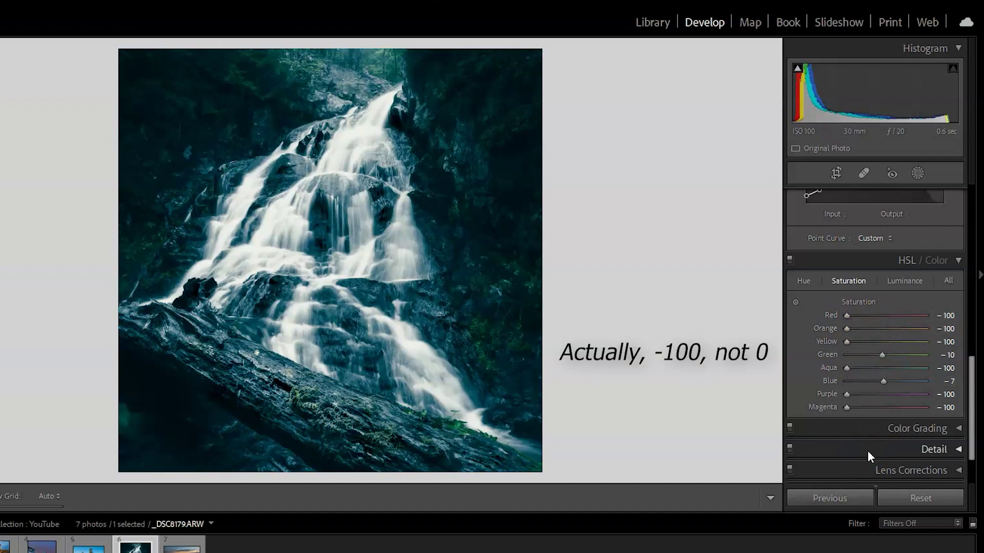
- Try a green saturation of -100 with blue at -7 on the waterfall photo, and raise the green saturation again
{"action": "left_click_drag", "start_coordinate": [883, 355], "coordinate": [829, 361]}
{"action": "mouse_move", "coordinate": [886, 380]}
{"action": "left_mouse_down"}
{"action": "mouse_move", "coordinate": [834, 386]}
{"action": "mouse_move", "coordinate": [883, 381]}
{"action": "left_mouse_up"}
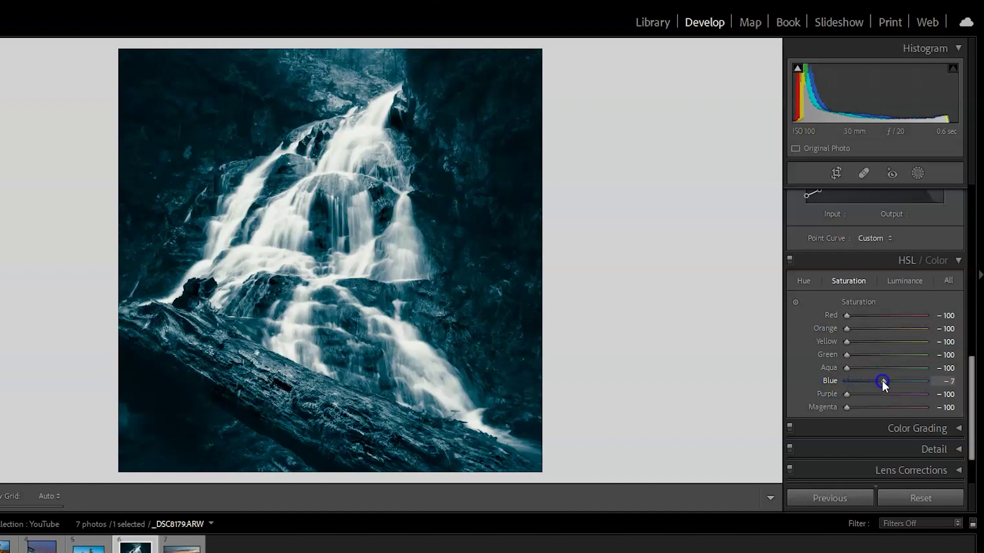
{"action": "left_click_drag", "start_coordinate": [847, 353], "coordinate": [885, 355]}
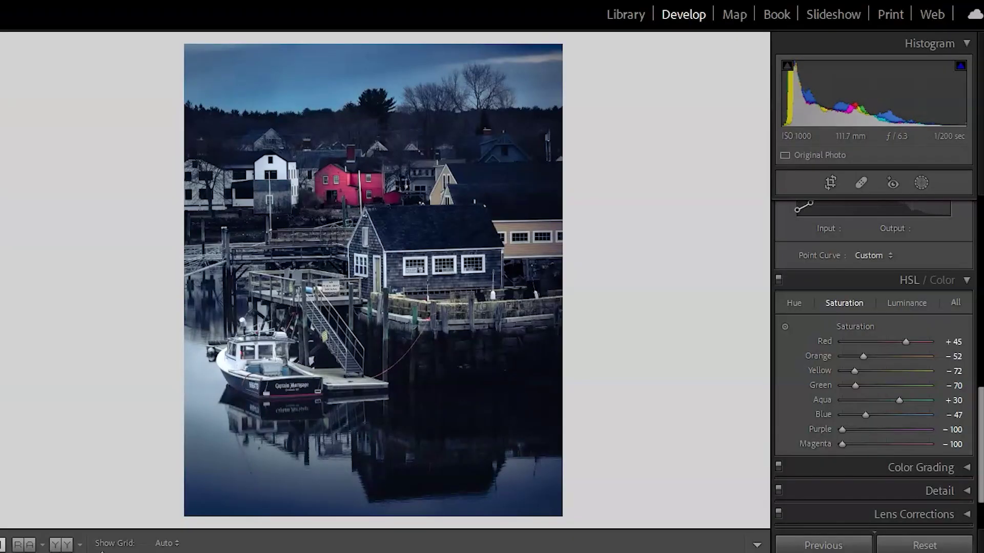
- Compare the blue-toned dockside photo with the red house against its unedited version
{"action": "key", "text": "backslash"}
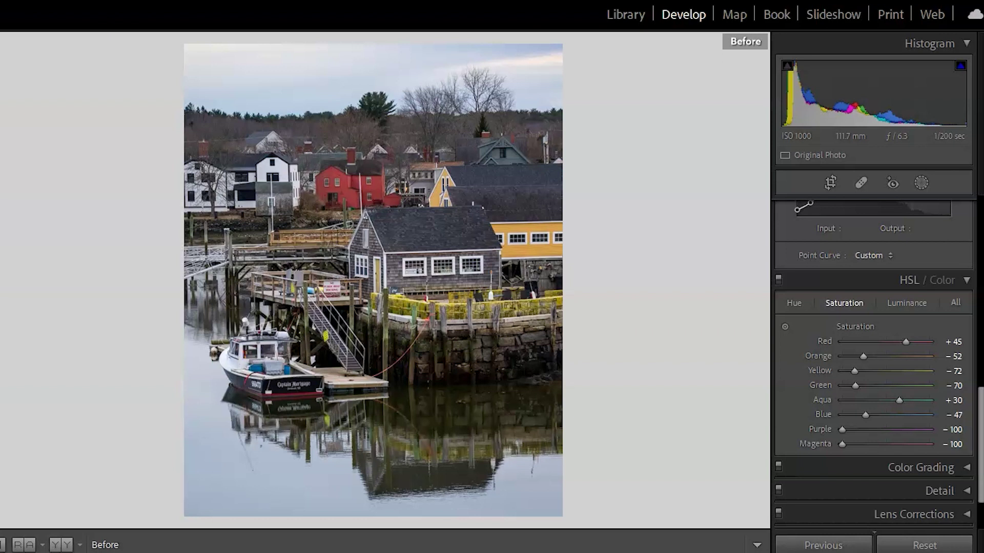
{"action": "key", "text": "backslash"}
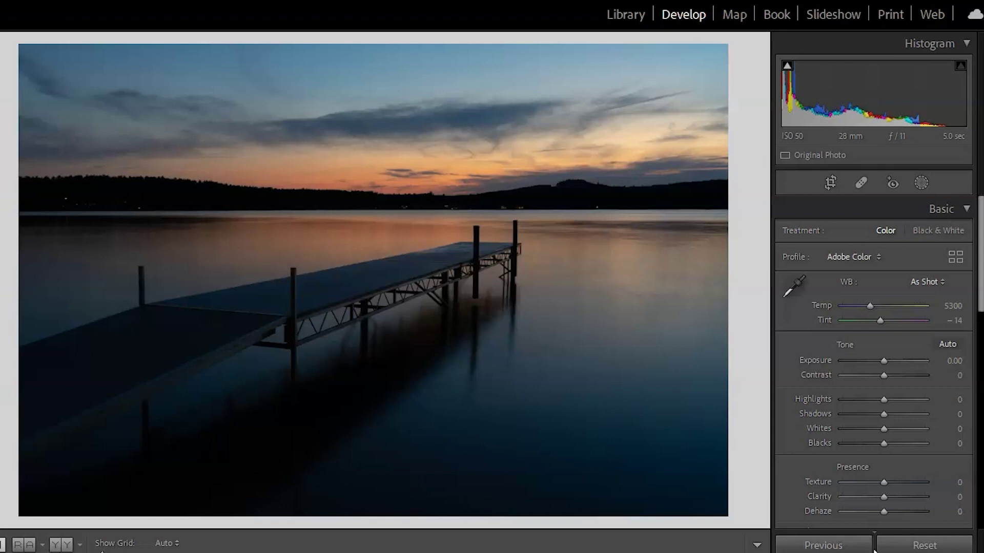
- Try the Auto white balance on the sunset dock photo, and sample a target neutral along the far shoreline
{"action": "left_click", "coordinate": [925, 280]}
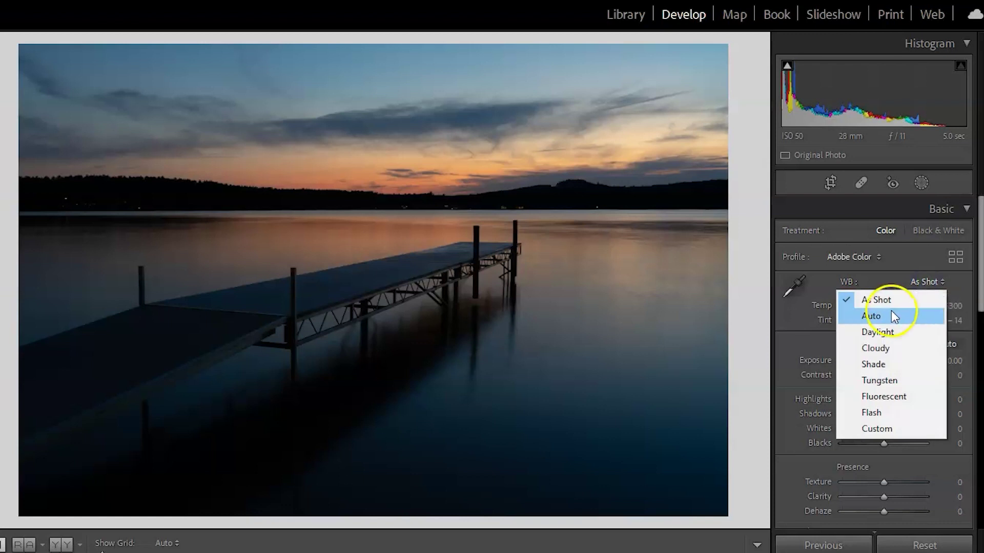
{"action": "left_click", "coordinate": [890, 311]}
{"action": "left_click", "coordinate": [878, 275]}
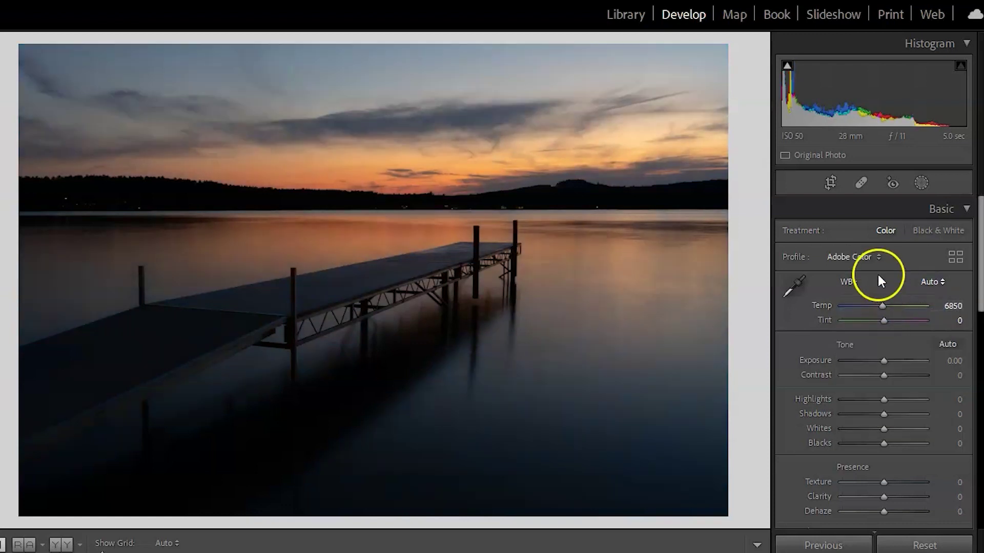
{"action": "left_click", "coordinate": [901, 284]}
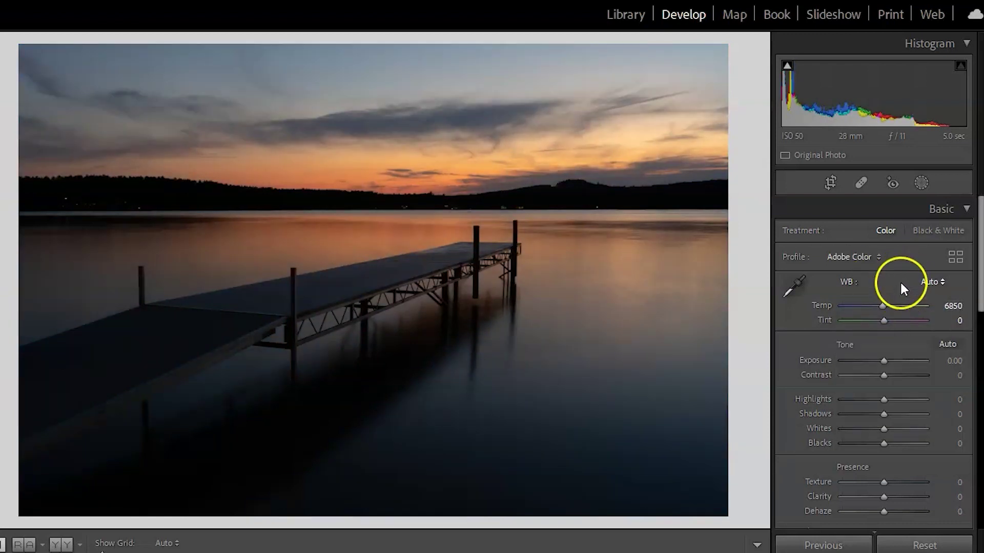
{"action": "left_click", "coordinate": [796, 285]}
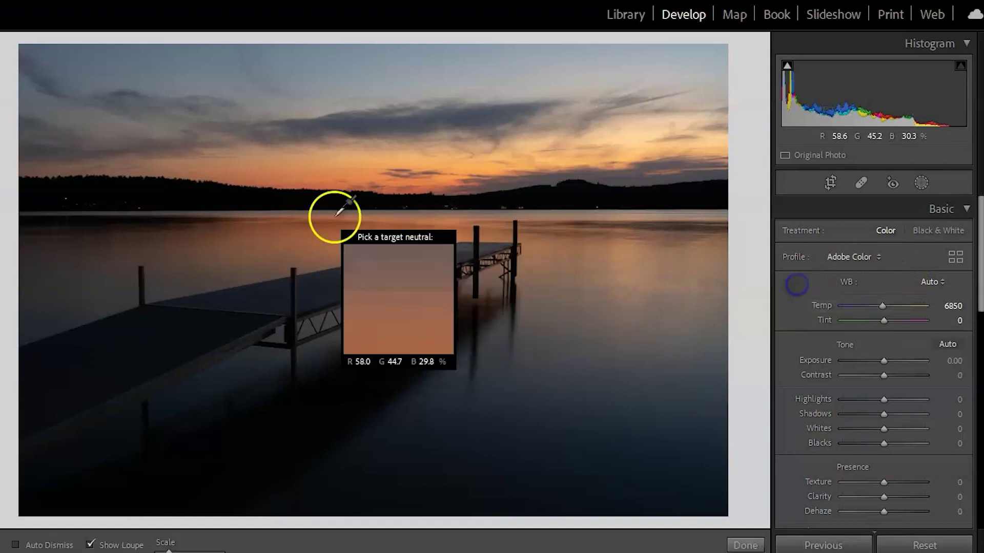
{"action": "left_click", "coordinate": [200, 213]}
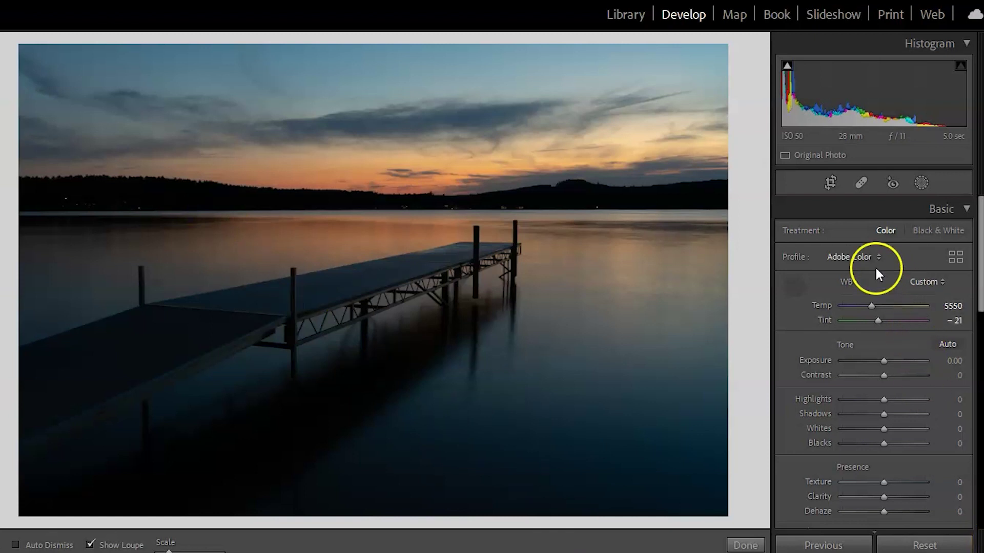
- Set the white balance to Auto, and refine it to a temperature of 6035 and a tint of +3
{"action": "left_click", "coordinate": [928, 282]}
{"action": "left_click", "coordinate": [905, 310]}
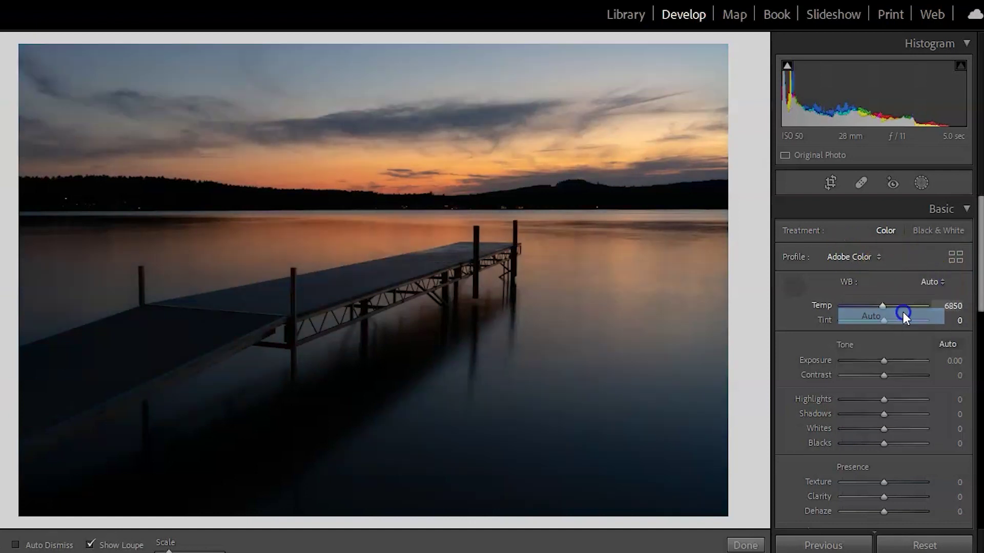
{"action": "mouse_move", "coordinate": [884, 322]}
{"action": "left_mouse_down"}
{"action": "mouse_move", "coordinate": [875, 306]}
{"action": "mouse_move", "coordinate": [887, 319]}
{"action": "left_mouse_up"}
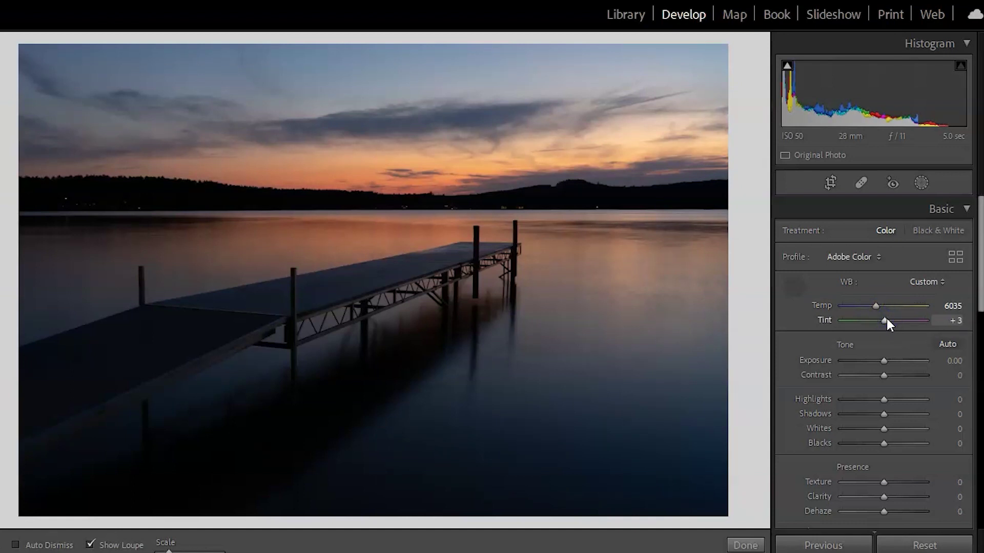
- Set the exposure to +0.35, the highlights to -37 and the shadows to +58
{"action": "left_click", "coordinate": [917, 382]}
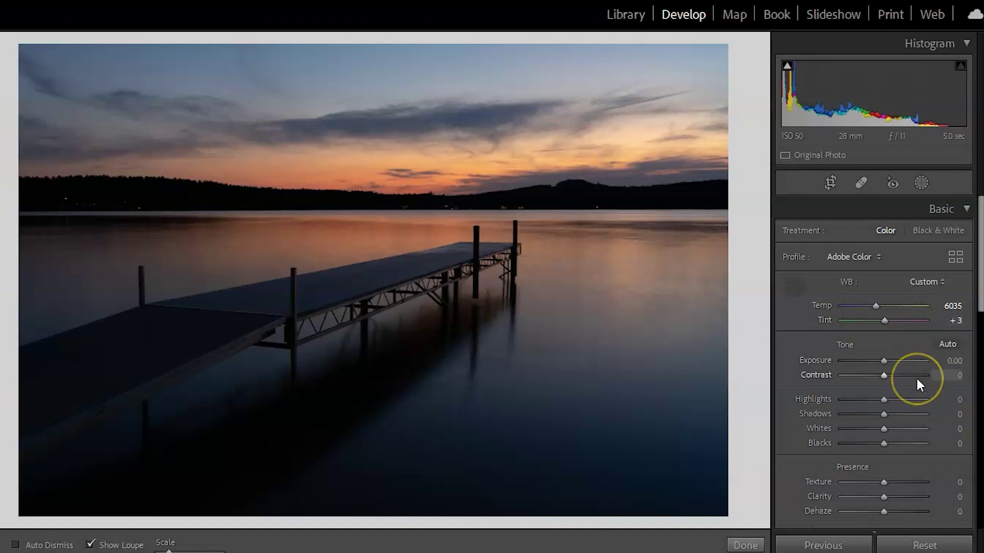
{"action": "left_click_drag", "start_coordinate": [884, 361], "coordinate": [887, 360]}
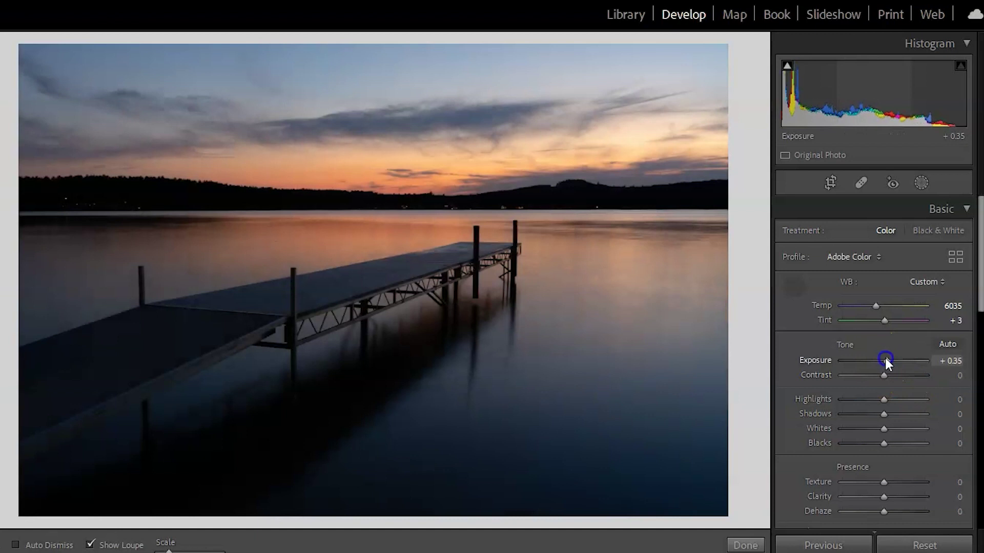
{"action": "left_click_drag", "start_coordinate": [884, 413], "coordinate": [868, 399]}
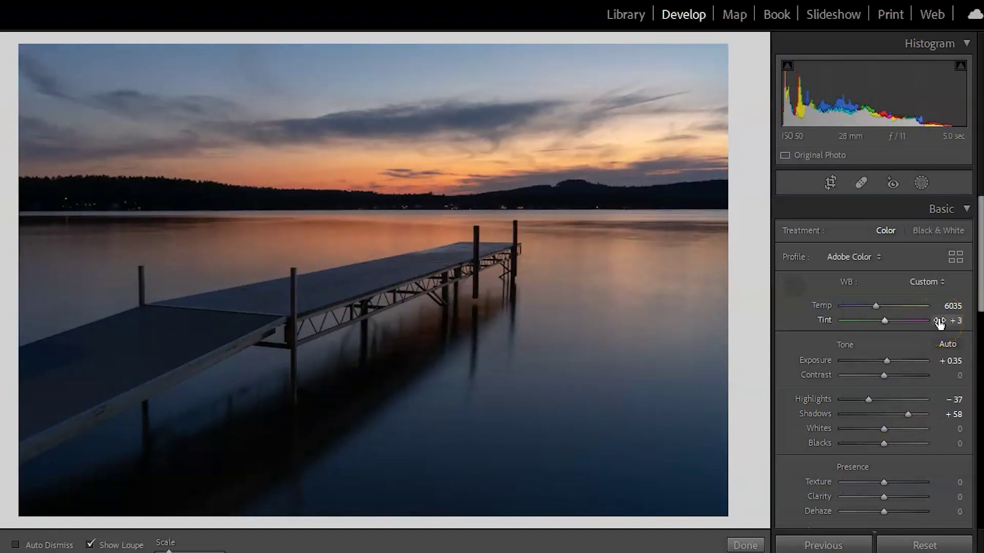
- Apply the Medium Contrast point curve to the dock photo
{"action": "scroll", "coordinate": [938, 318], "scroll_direction": "down", "scroll_amount": 10}
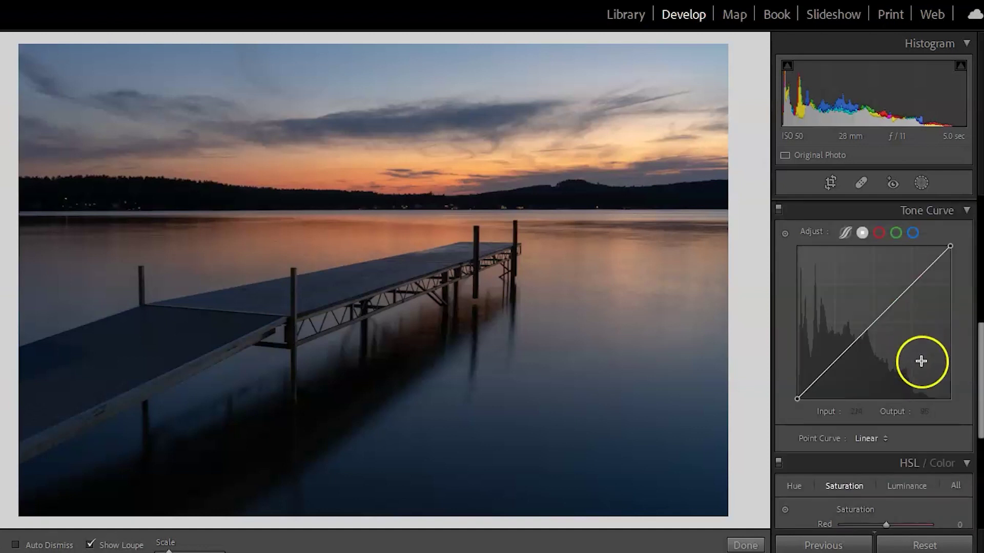
{"action": "left_click", "coordinate": [874, 437]}
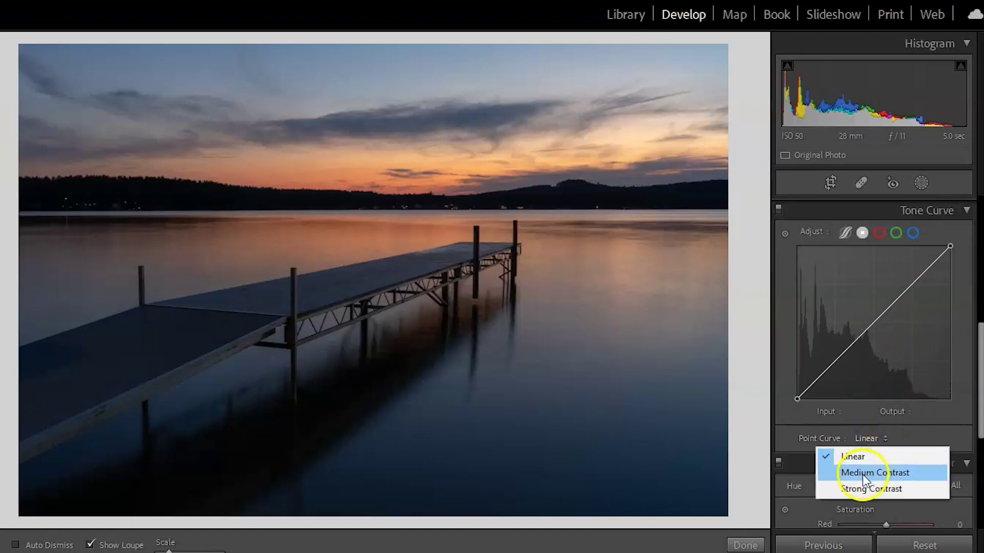
{"action": "left_click", "coordinate": [862, 474]}
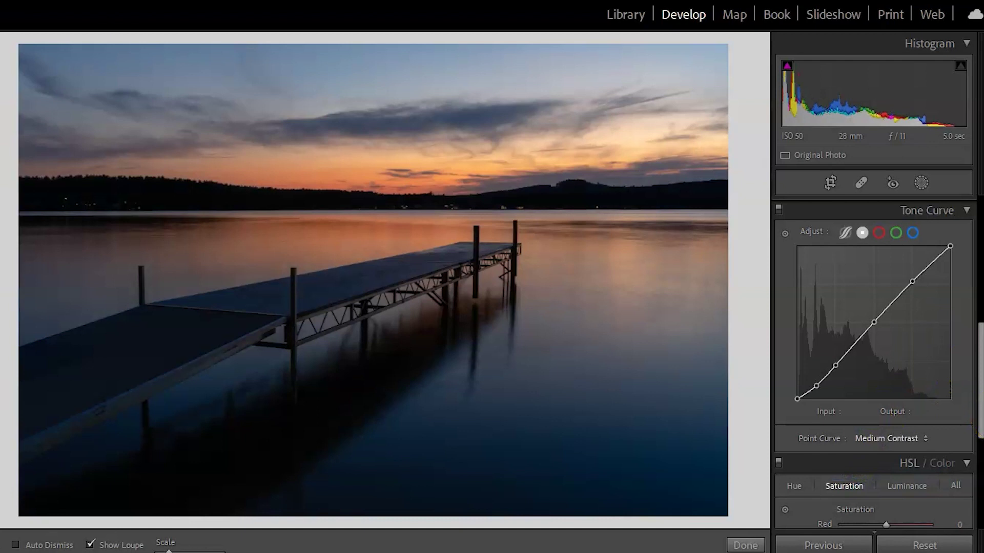
- Raise the shadows to +82 and the exposure to +0.53
{"action": "left_click_drag", "start_coordinate": [979, 369], "coordinate": [980, 271]}
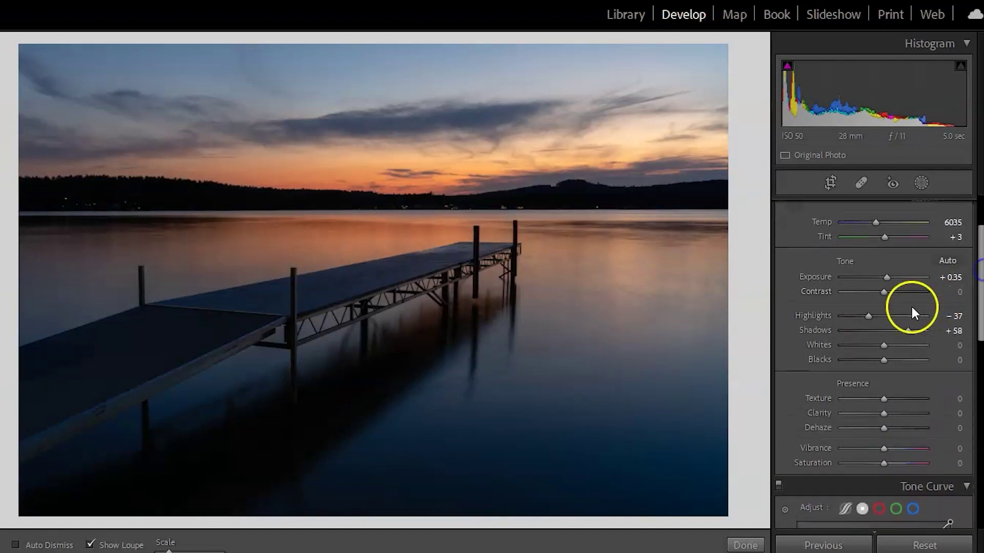
{"action": "left_click_drag", "start_coordinate": [910, 330], "coordinate": [918, 331]}
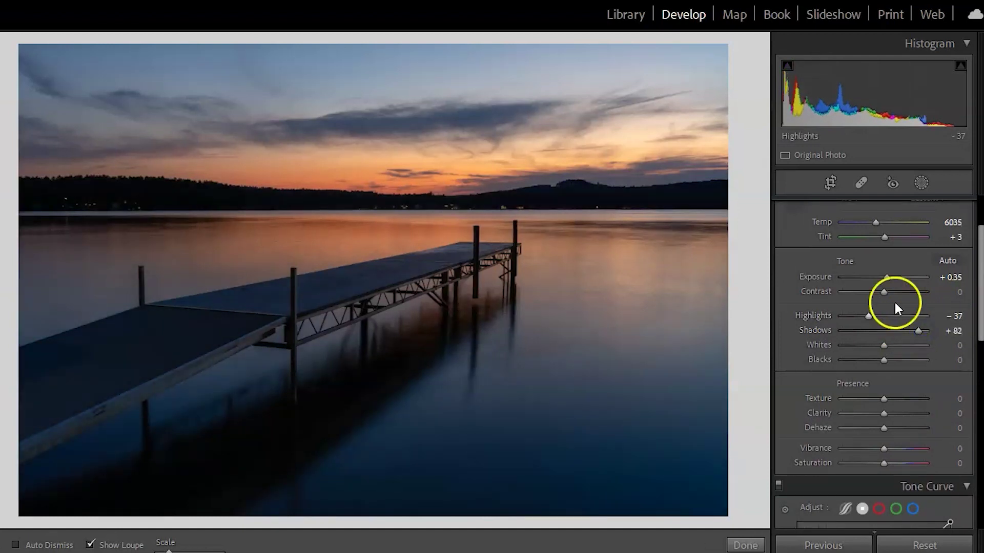
{"action": "left_click_drag", "start_coordinate": [886, 275], "coordinate": [888, 275]}
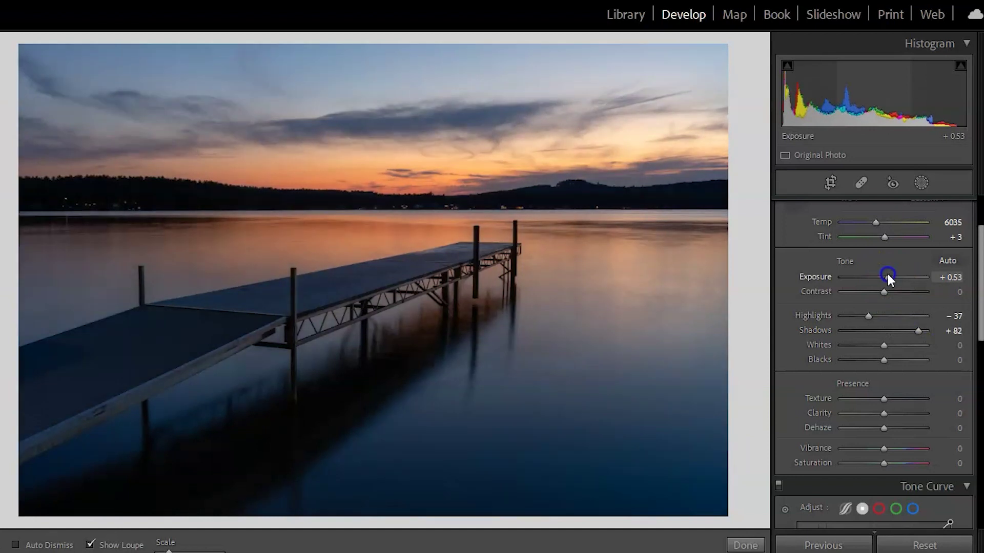
- Refine the point curve by nudging the highlights up and the midtones down, and close the White Balance Selector
{"action": "scroll", "coordinate": [947, 299], "scroll_direction": "down", "scroll_amount": 5}
{"action": "left_click_drag", "start_coordinate": [912, 342], "coordinate": [911, 341]}
{"action": "left_click", "coordinate": [874, 383]}
{"action": "left_click_drag", "start_coordinate": [874, 383], "coordinate": [876, 385]}
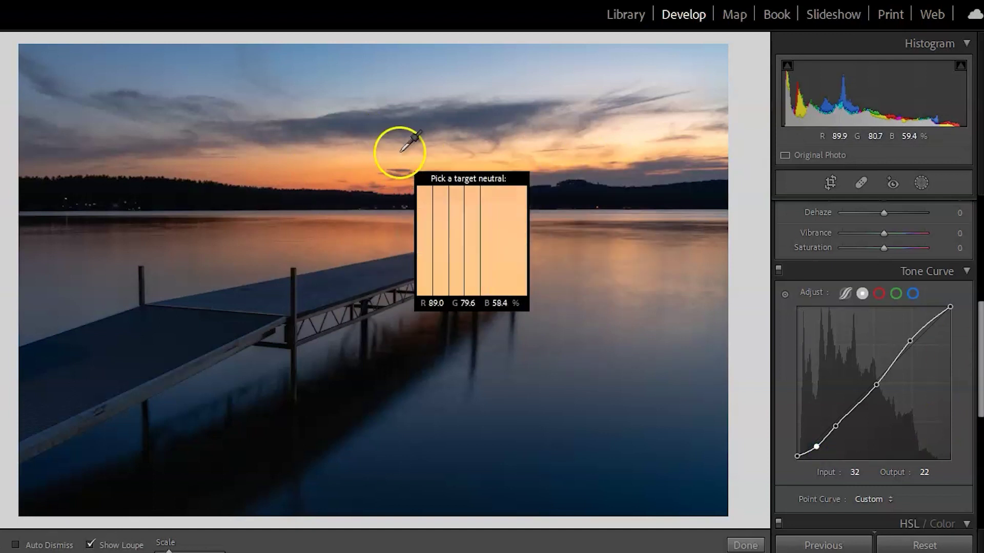
{"action": "left_click", "coordinate": [742, 544]}
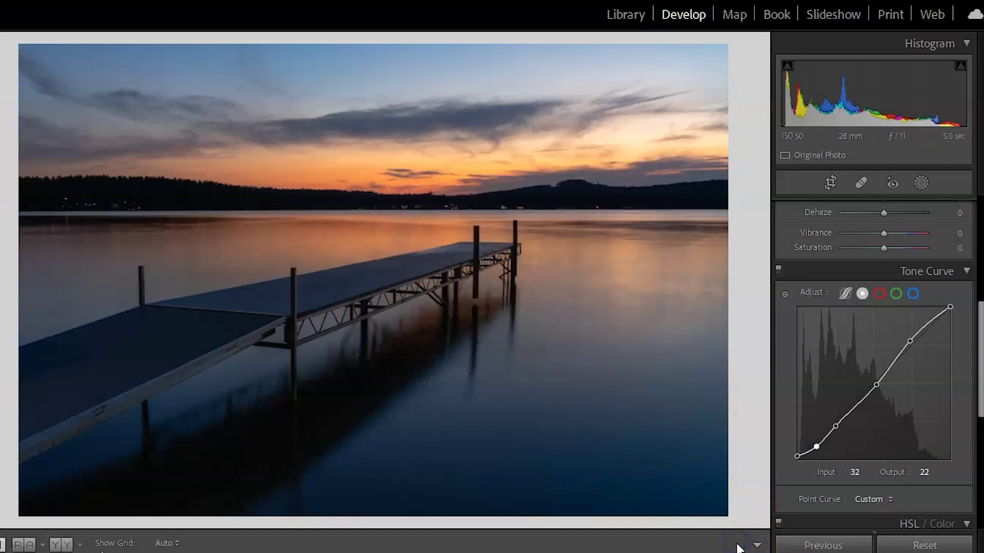
- Set the HSL orange hue to -7 and shift the yellow hue slightly
{"action": "left_click_drag", "start_coordinate": [979, 331], "coordinate": [981, 438]}
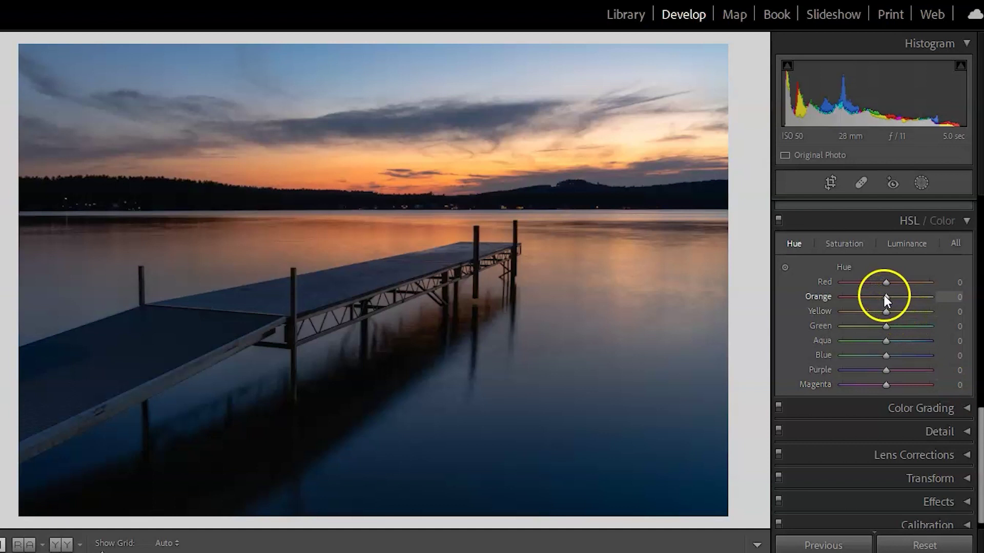
{"action": "left_click_drag", "start_coordinate": [884, 296], "coordinate": [881, 294]}
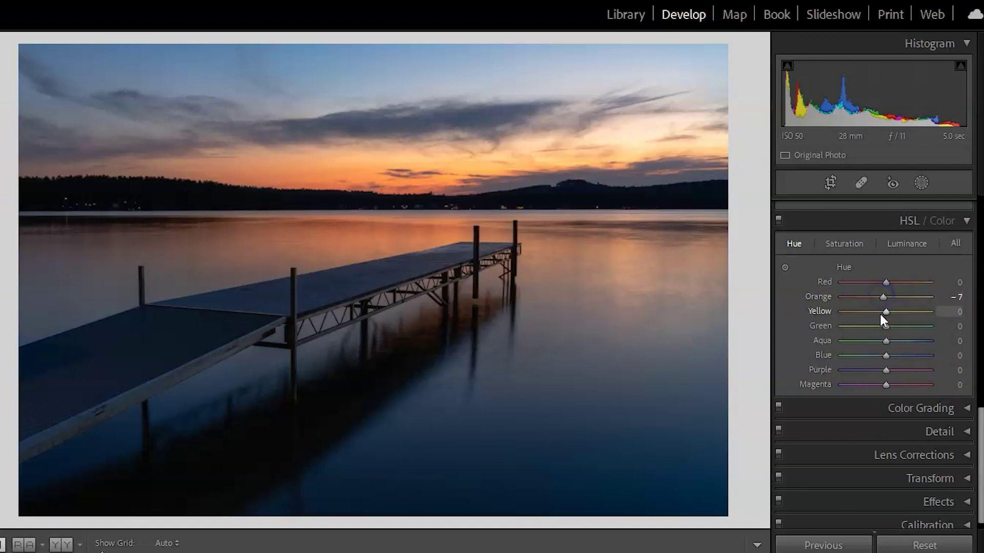
{"action": "mouse_move", "coordinate": [886, 313]}
{"action": "left_mouse_down"}
{"action": "mouse_move", "coordinate": [893, 294]}
{"action": "mouse_move", "coordinate": [891, 312]}
{"action": "left_mouse_up"}
- Set the HSL saturation of orange to +22, yellow to +12, blue to +27 and magenta to +30
{"action": "left_click", "coordinate": [850, 245]}
{"action": "left_click_drag", "start_coordinate": [885, 385], "coordinate": [898, 357]}
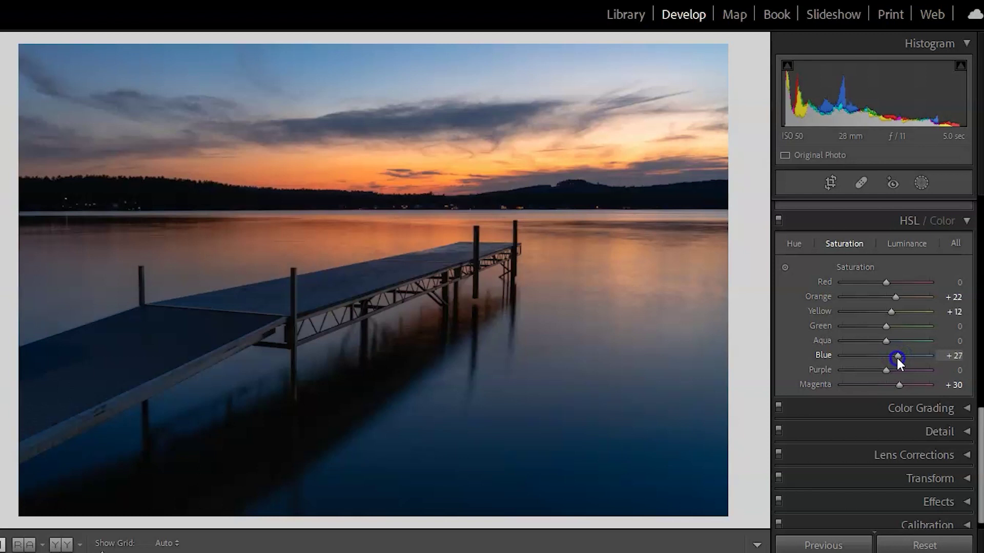
- Compare the dock photo with and without the HSL adjustments
{"action": "left_click", "coordinate": [779, 221]}
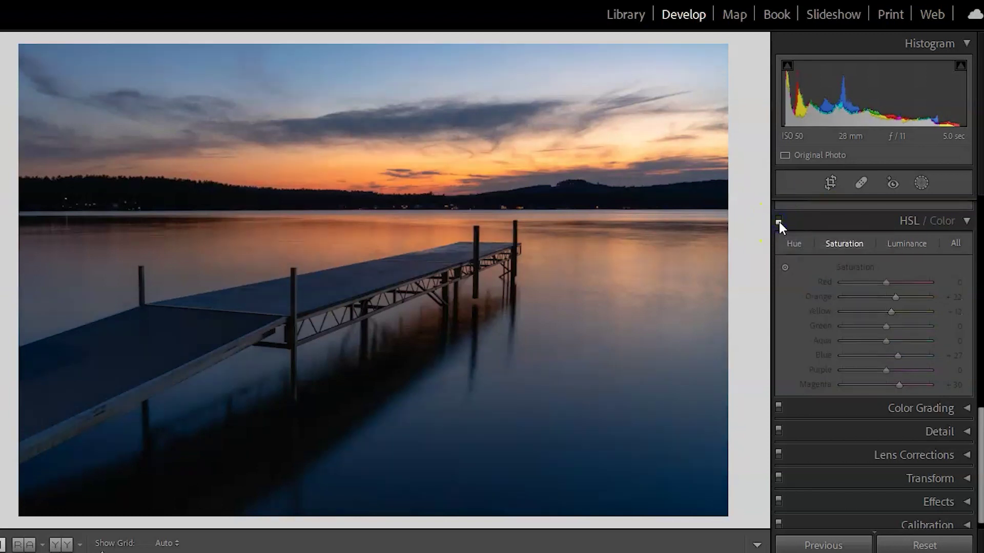
{"action": "left_click", "coordinate": [779, 221]}
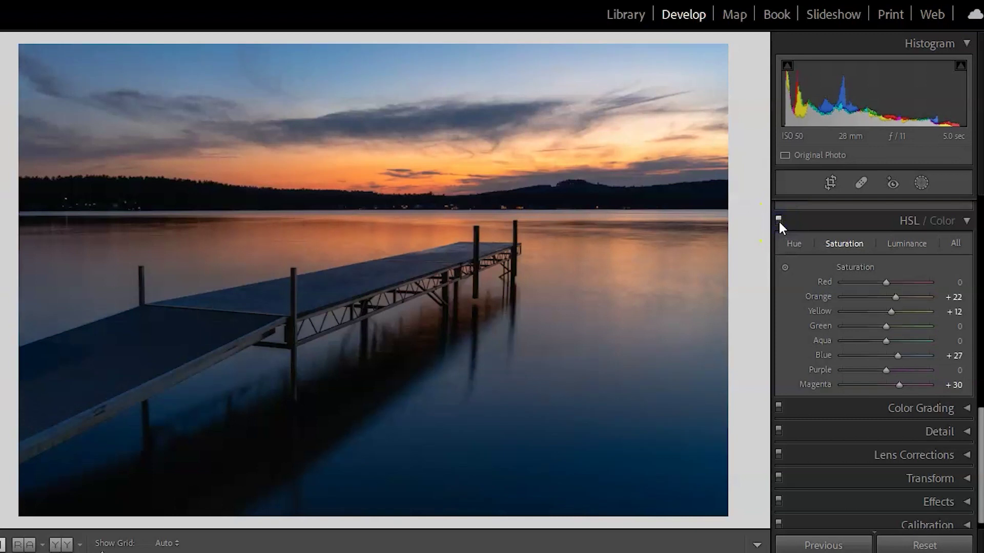
{"action": "left_click", "coordinate": [779, 220]}
{"action": "left_click", "coordinate": [779, 220]}
- Raise the exposure to +0.70 and warm the white balance temperature to 6298
{"action": "scroll", "coordinate": [850, 219], "scroll_direction": "up", "scroll_amount": 10}
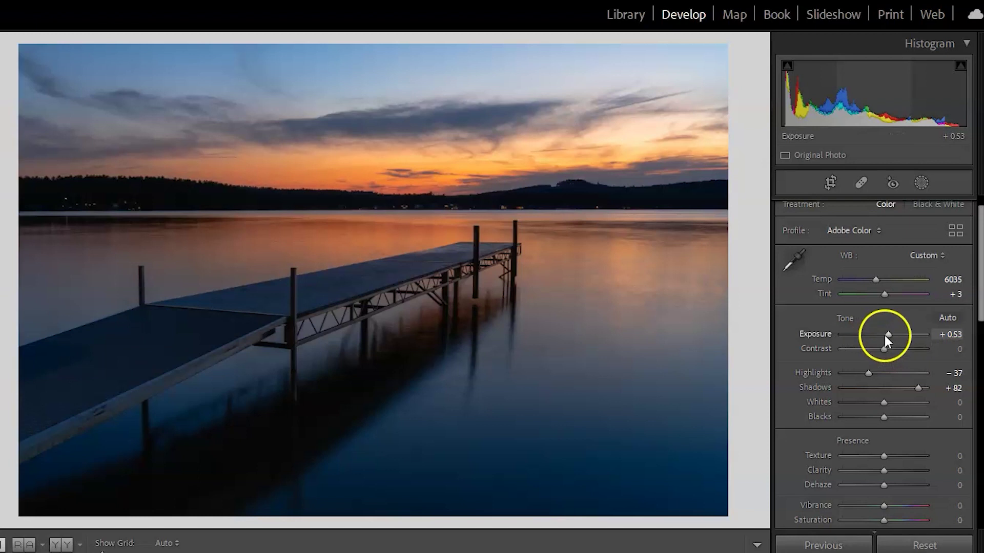
{"action": "left_click_drag", "start_coordinate": [890, 336], "coordinate": [891, 335]}
{"action": "left_click_drag", "start_coordinate": [875, 278], "coordinate": [877, 278]}
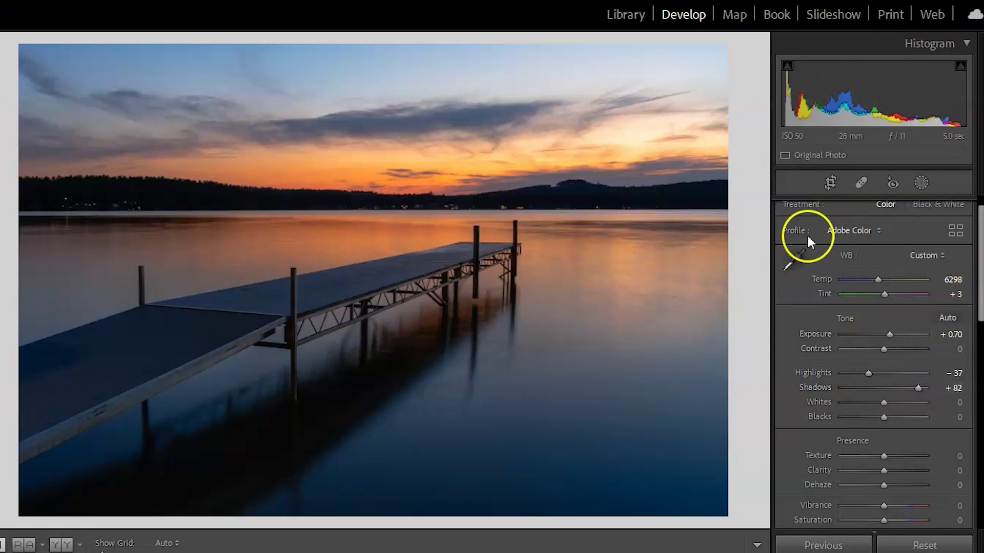
- Return to the HSL saturation adjustments of the dock photo
{"action": "left_click_drag", "start_coordinate": [977, 246], "coordinate": [982, 426]}
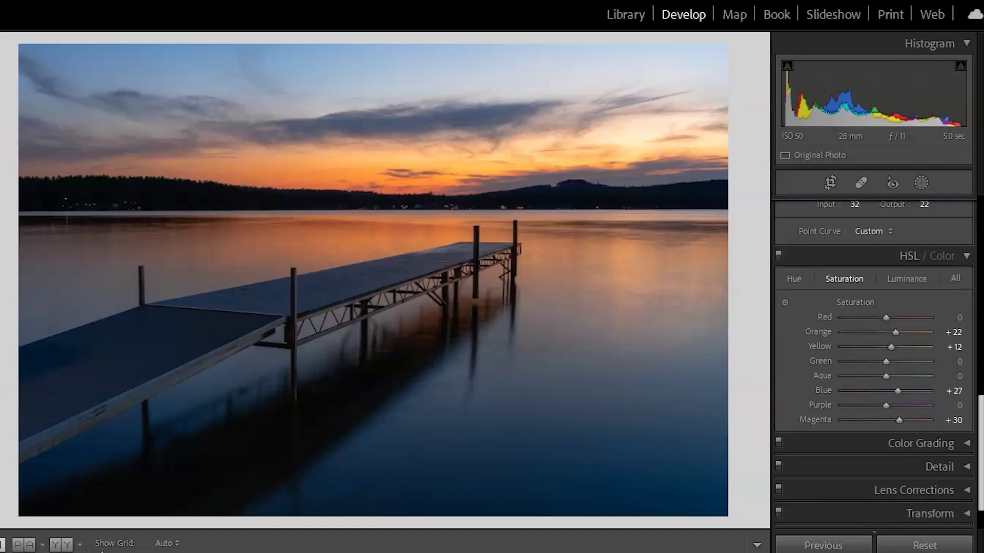
{"action": "scroll", "coordinate": [874, 363], "scroll_direction": "up", "scroll_amount": 1}
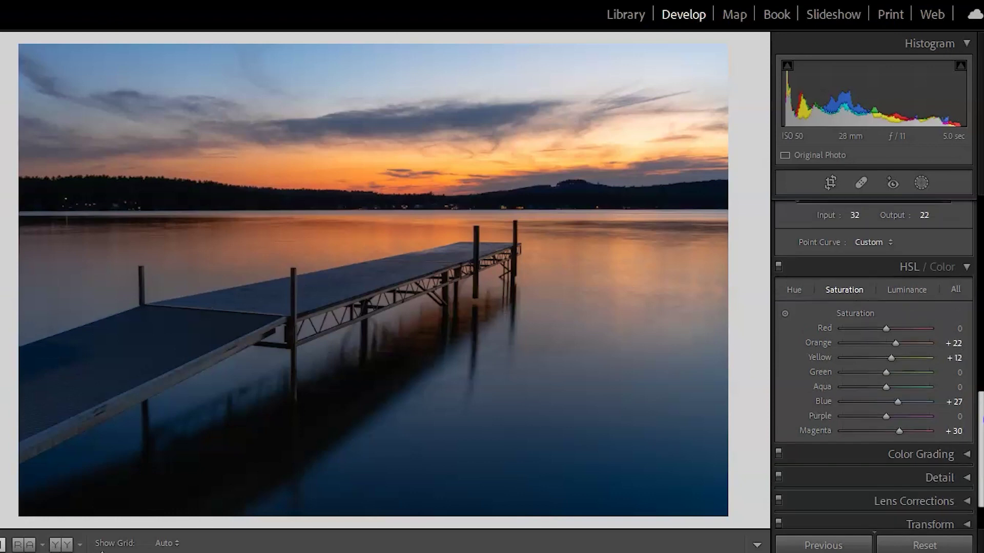